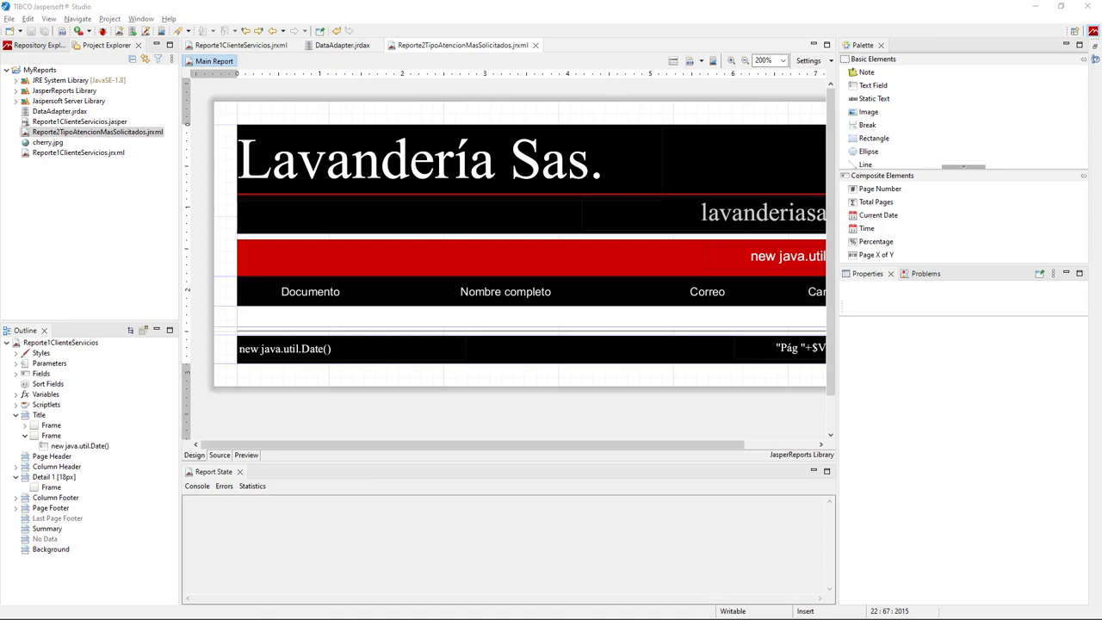
In File Explorer, copy Reporte2TipoAtencionMasSolicitados.jrxml from the MyReports folder into the p010.lavanderia - Recursos folder.
{"action": "key", "text": "alt+Tab"}
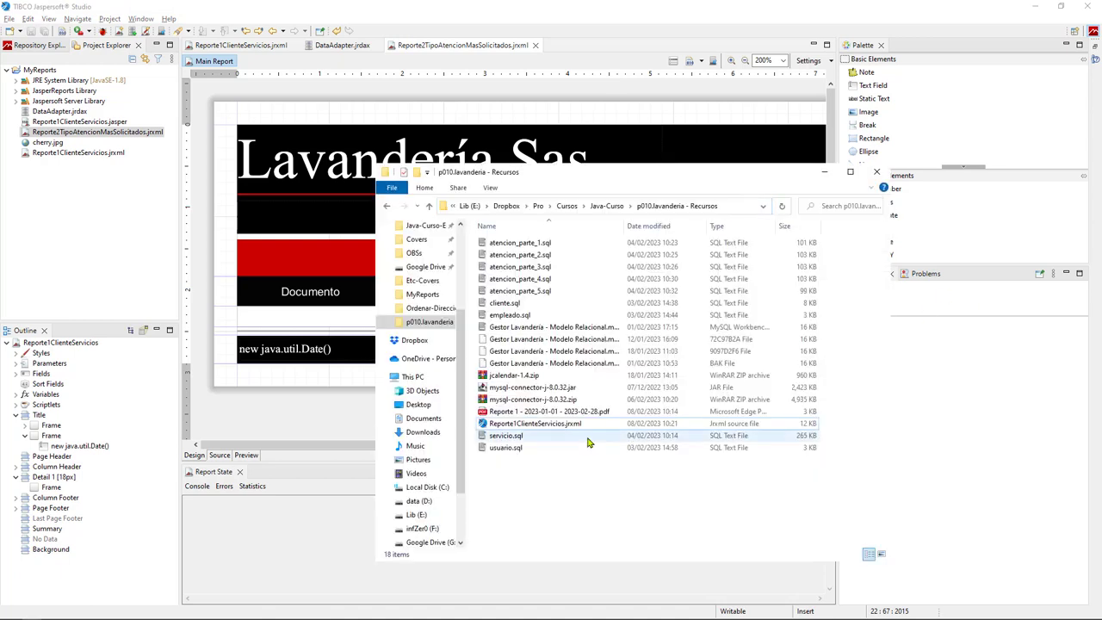
{"action": "left_click", "coordinate": [417, 206]}
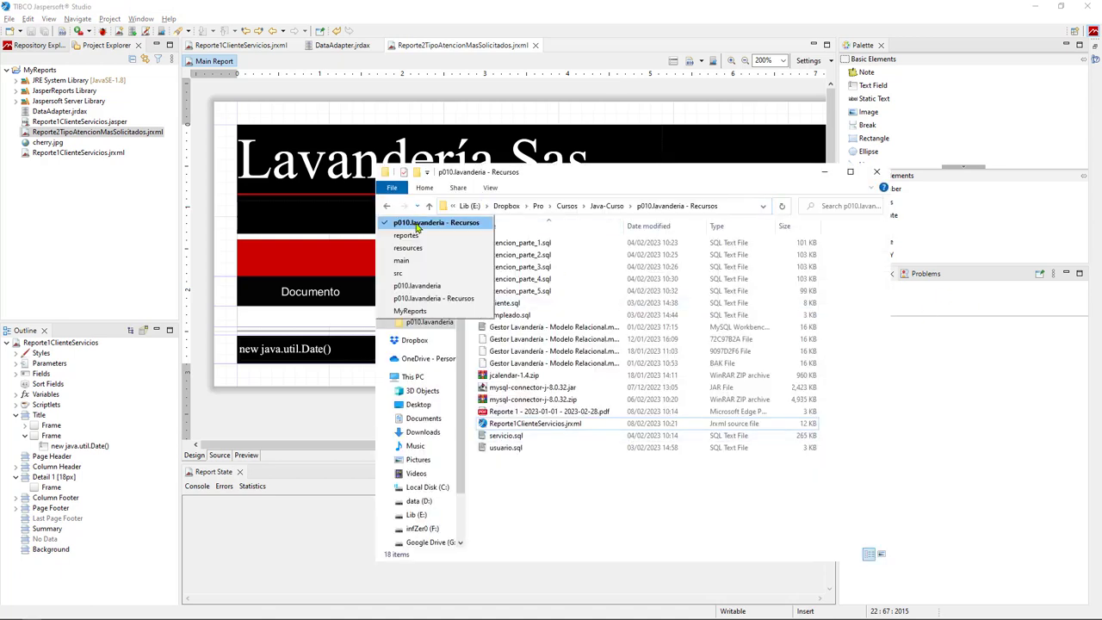
{"action": "left_click", "coordinate": [410, 311]}
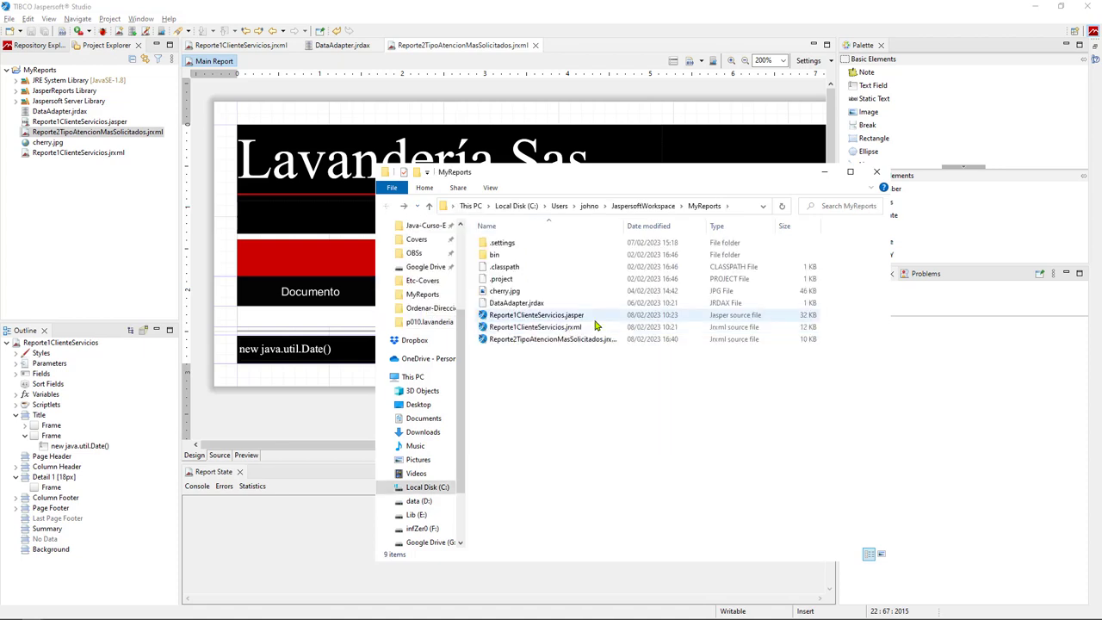
{"action": "left_click", "coordinate": [577, 340]}
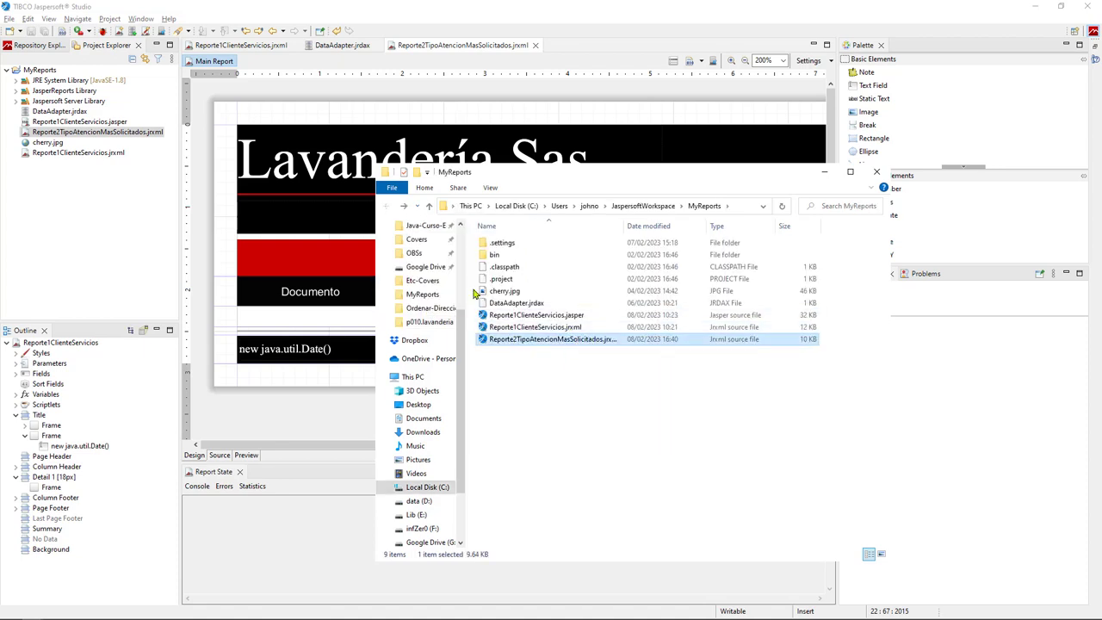
{"action": "left_click", "coordinate": [417, 208]}
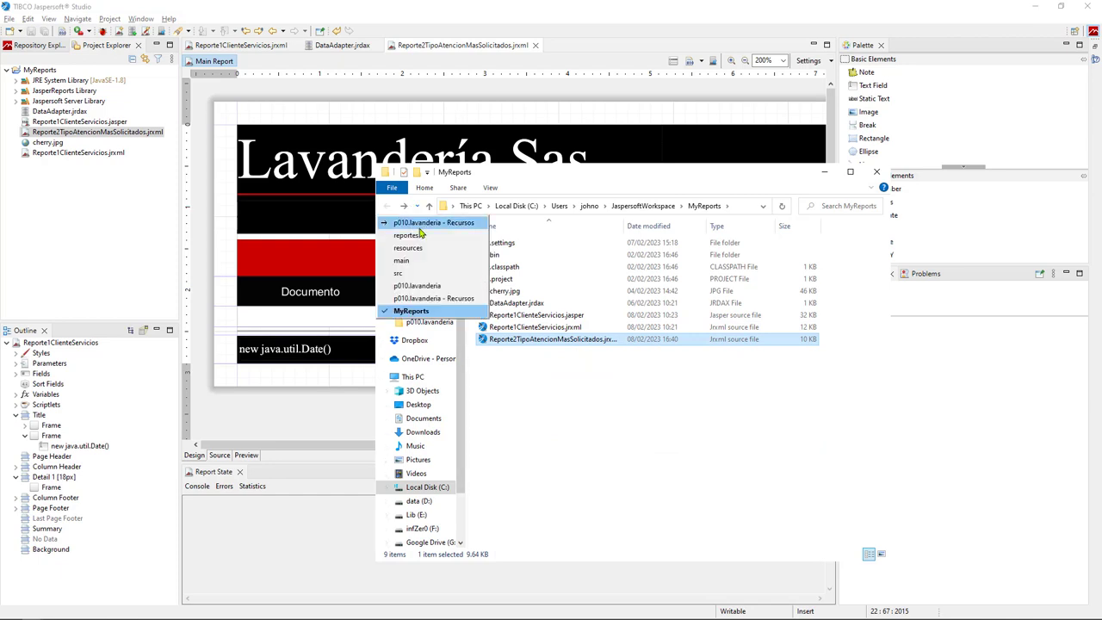
{"action": "left_click", "coordinate": [422, 225]}
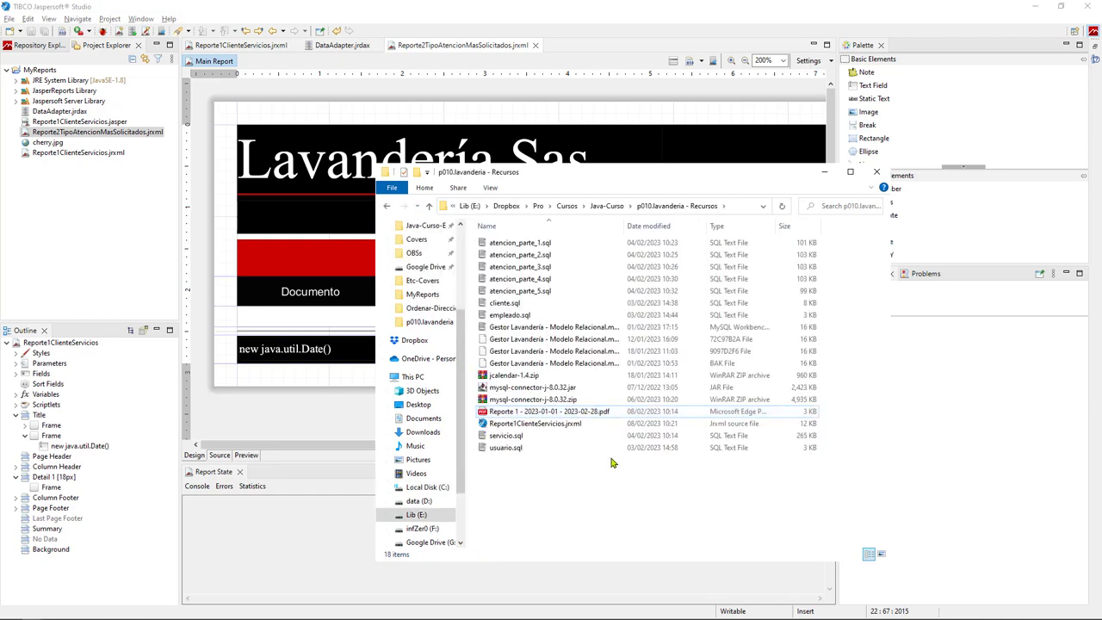
{"action": "key", "text": "ctrl+v"}
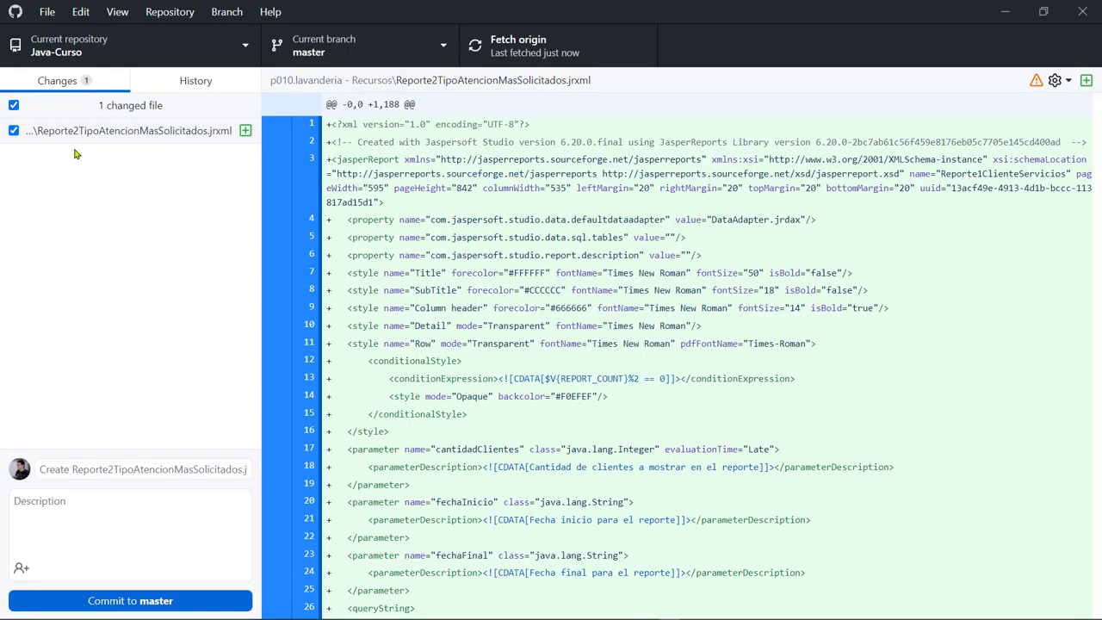
In GitHub Desktop, commit the new report file to master with the summary "Inicio del diseño del reporte no. 2" and push it to origin.
{"action": "left_click", "coordinate": [199, 467]}
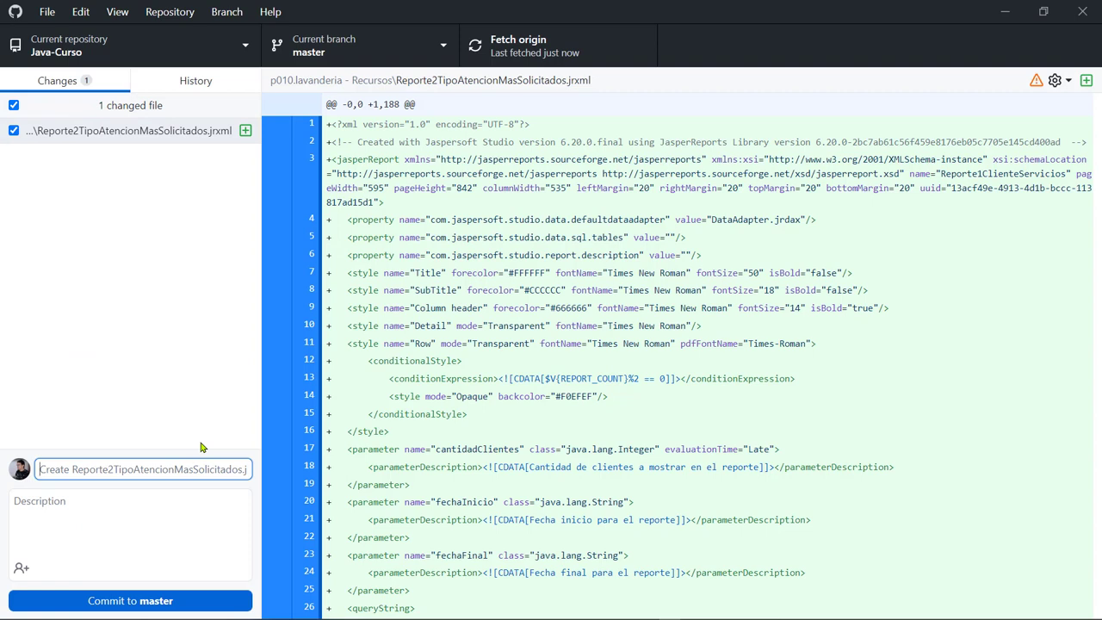
{"action": "type", "text": "Inicio de dise"}
{"action": "key", "text": "BackSpace"}
{"action": "key", "text": "BackSpace"}
{"action": "key", "text": "BackSpace"}
{"action": "key", "text": "BackSpace"}
{"action": "key", "text": "BackSpace"}
{"action": "type", "text": "l diseño del reporte no. 2"}
{"action": "key", "text": "ctrl+Return"}
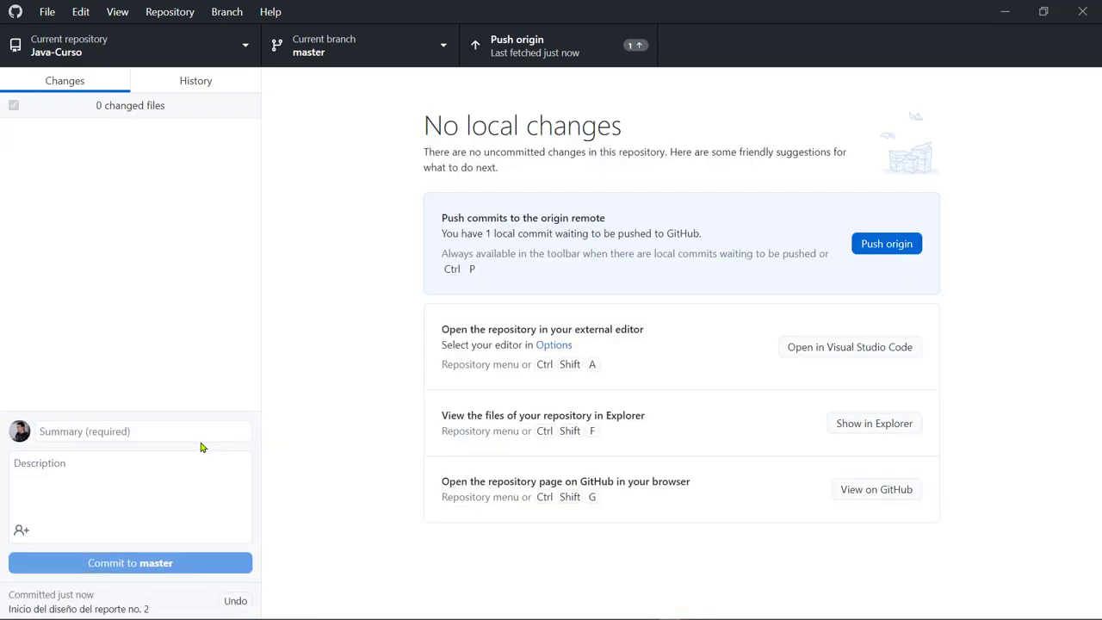
{"action": "key", "text": "ctrl+p"}
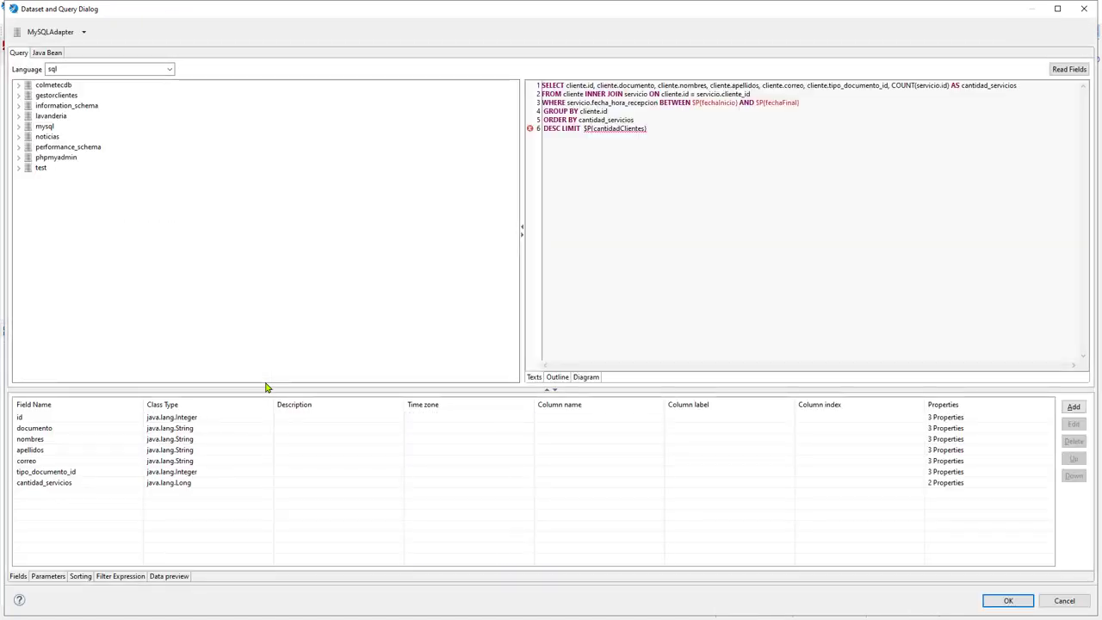
In Jaspersoft Studio's dataset query, replace the SQL with the copied tipo_atencion query that counts services and is limited to 10 rows.
{"action": "key", "text": "ctrl+a"}
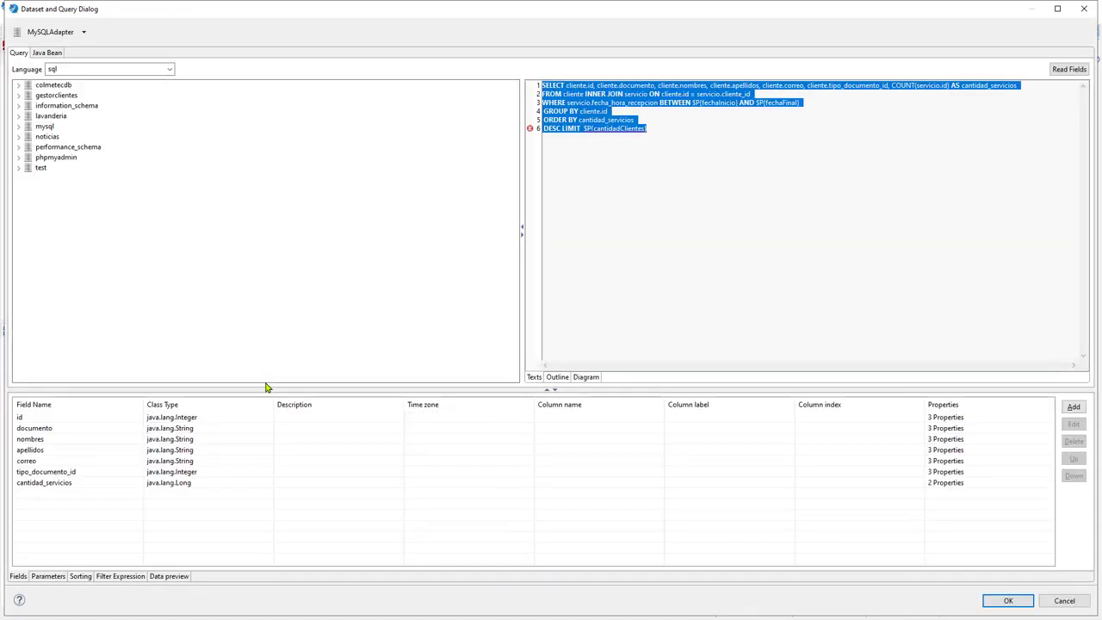
{"action": "key", "text": "alt+Tab"}
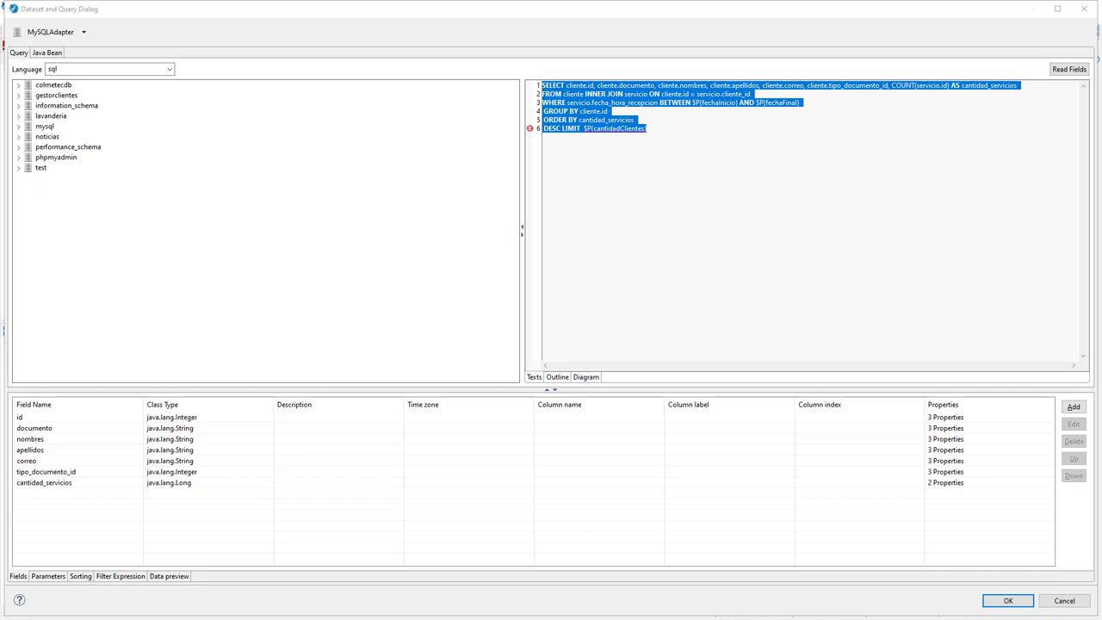
{"action": "key", "text": "alt+Tab"}
{"action": "key", "text": "ctrl+v"}
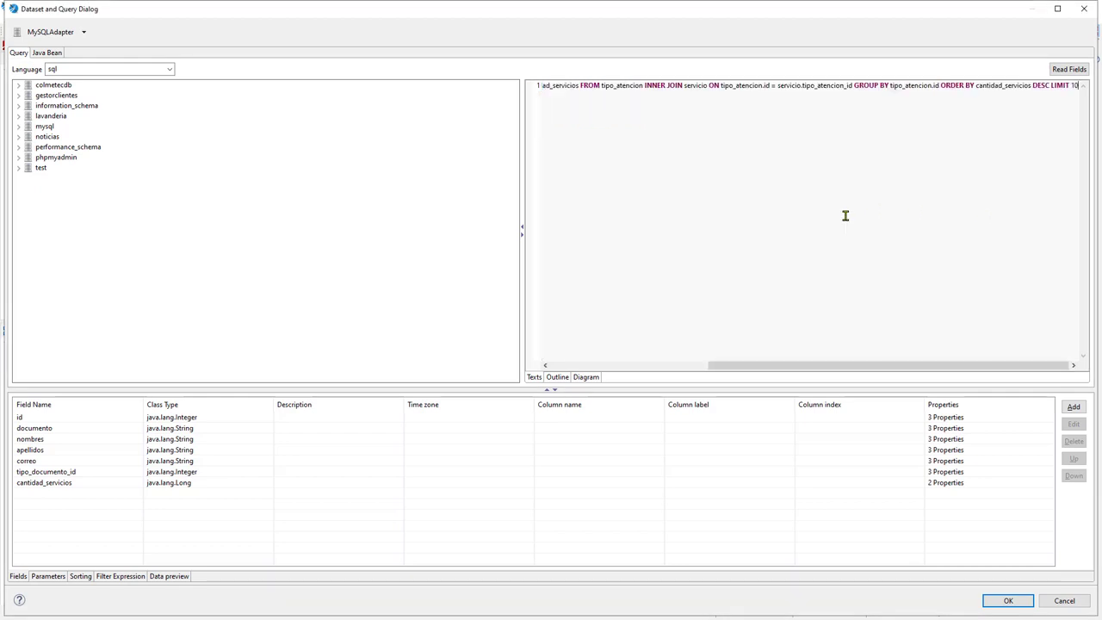
Break the query into separate lines starting at FROM, INNER JOIN, GROUP BY and ORDER BY.
{"action": "key", "text": "Home"}
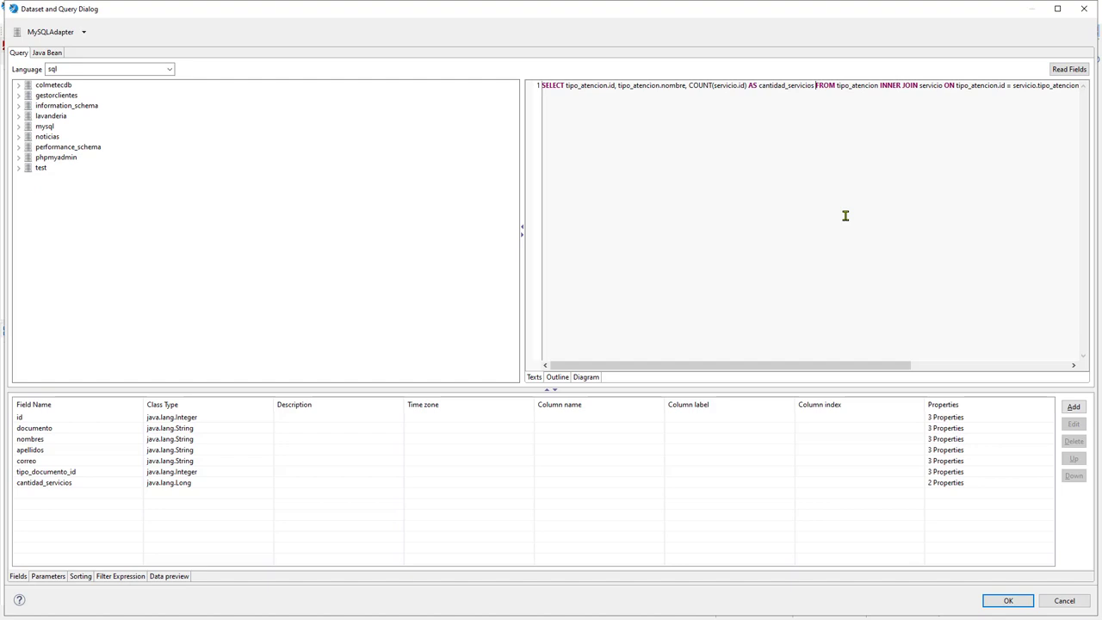
{"action": "key", "text": "Return"}
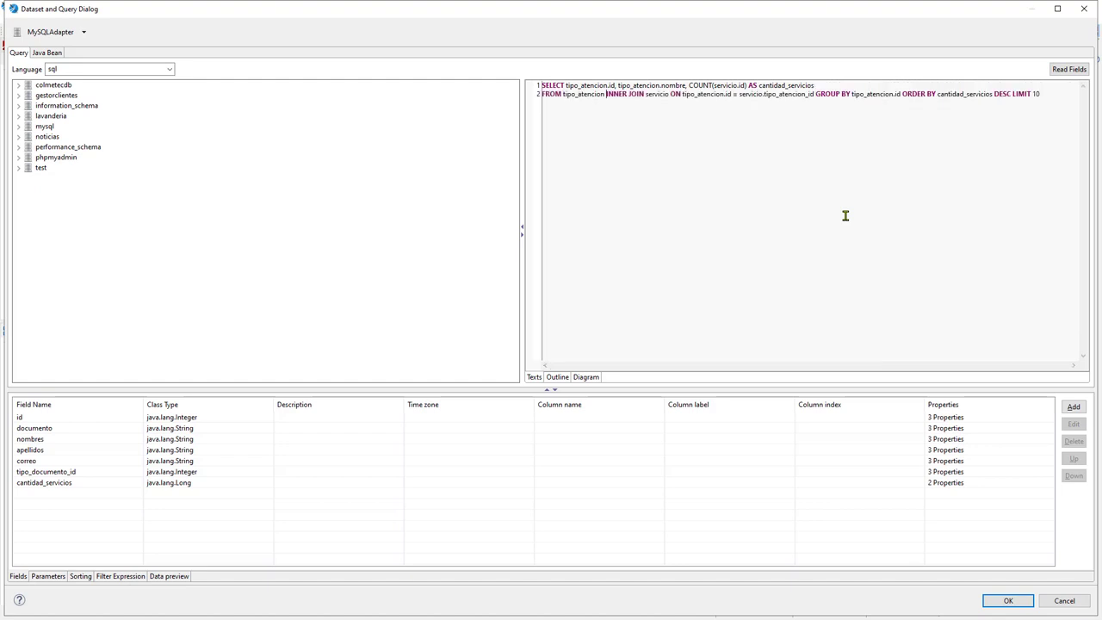
{"action": "key", "text": "Return"}
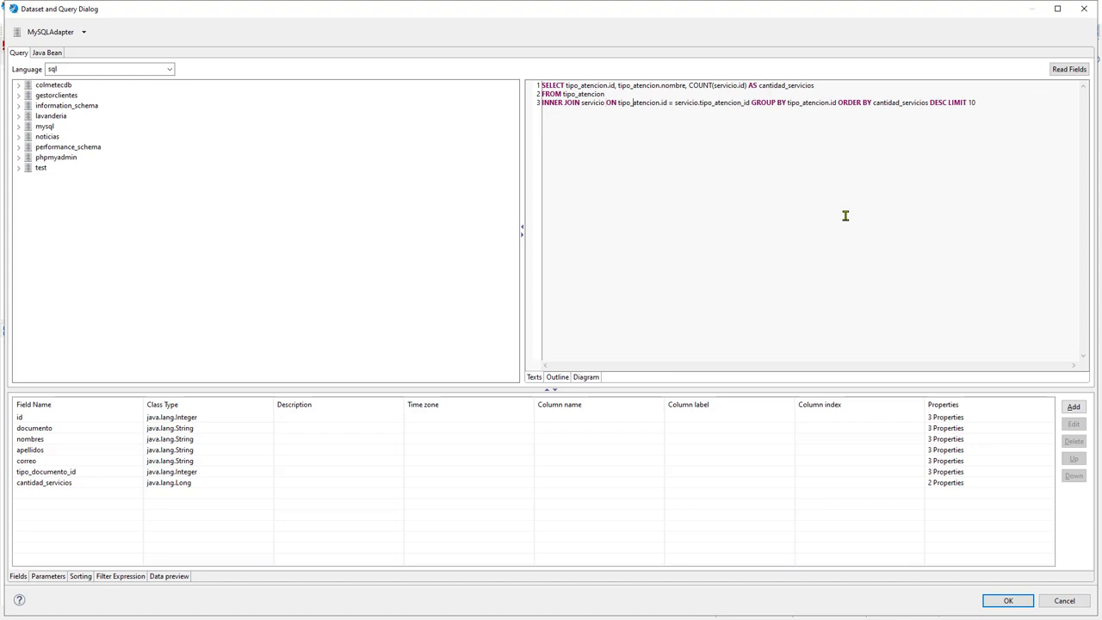
{"action": "key", "text": "Right"}
{"action": "key", "text": "Right"}
{"action": "key", "text": "Right"}
{"action": "key", "text": "Right"}
{"action": "key", "text": "Right"}
{"action": "key", "text": "Return"}
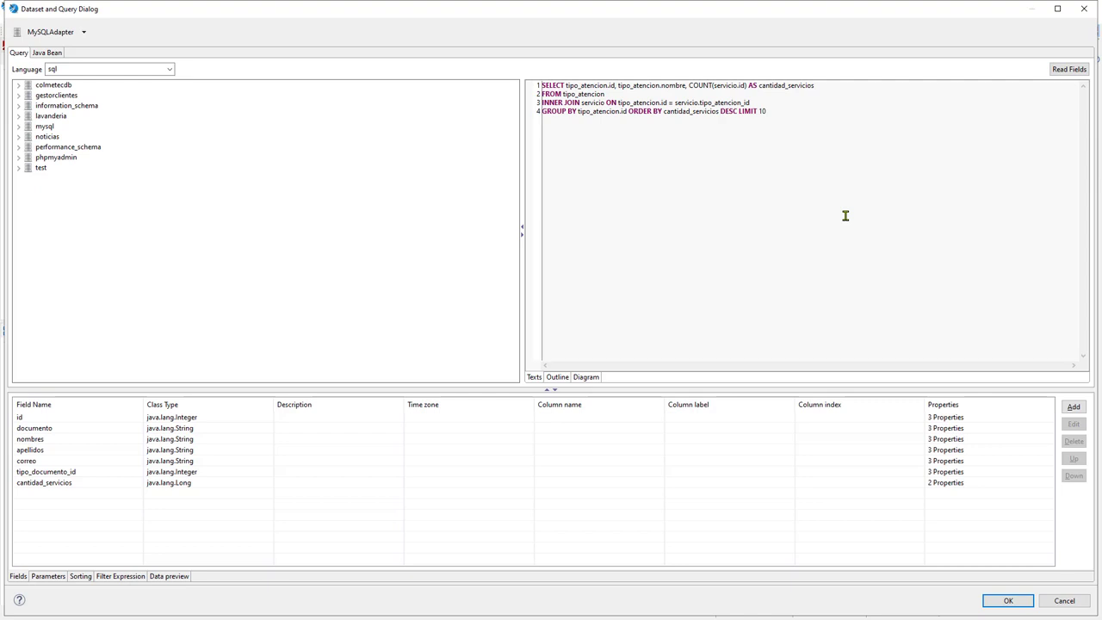
{"action": "key", "text": "Return"}
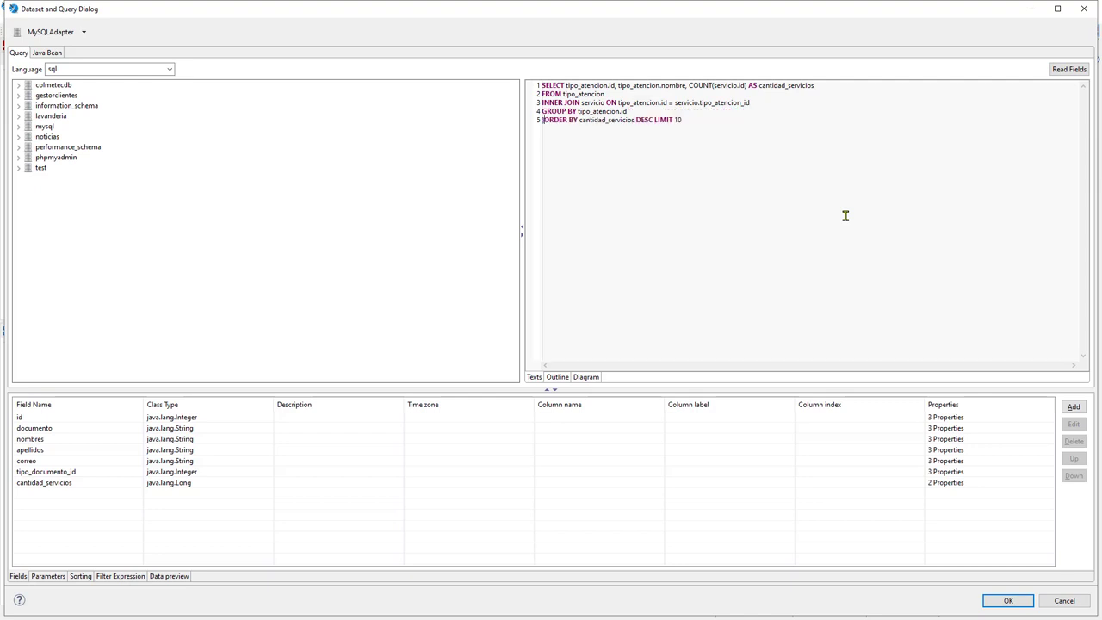
{"action": "key", "text": "End"}
{"action": "key", "text": "Left"}
{"action": "key", "text": "Left"}
Review the query's selected columns, the COUNT(servicio.id) expression and its cantidad_servicios alias.
{"action": "key", "text": "ctrl+a"}
{"action": "key", "text": "Right"}
{"action": "key", "text": "shift+Right"}
{"action": "key", "text": "shift+Right"}
{"action": "key", "text": "shift+Right"}
{"action": "key", "text": "shift+Right"}
{"action": "key", "text": "shift+Right"}
{"action": "key", "text": "shift+Right"}
{"action": "key", "text": "shift+Right"}
{"action": "key", "text": "shift+Right"}
{"action": "key", "text": "shift+Right"}
{"action": "key", "text": "shift+Right"}
{"action": "key", "text": "shift+Right"}
{"action": "key", "text": "shift+Right"}
{"action": "key", "text": "Down"}
{"action": "key", "text": "shift+Up"}
{"action": "key", "text": "Right"}
{"action": "key", "text": "shift+Right"}
{"action": "key", "text": "shift+Right"}
{"action": "key", "text": "shift+Right"}
{"action": "key", "text": "shift+Right"}
{"action": "key", "text": "shift+Right"}
{"action": "key", "text": "shift+Right"}
{"action": "key", "text": "shift+Right"}
{"action": "key", "text": "shift+Right"}
{"action": "key", "text": "shift+Right"}
{"action": "key", "text": "shift+Right"}
{"action": "key", "text": "shift+Right"}
{"action": "key", "text": "shift+Right"}
{"action": "key", "text": "shift+Right"}
{"action": "key", "text": "shift+Right"}
{"action": "key", "text": "shift+Right"}
{"action": "key", "text": "shift+Right"}
{"action": "key", "text": "shift+Right"}
{"action": "key", "text": "shift+Right"}
{"action": "key", "text": "shift+Right"}
{"action": "key", "text": "shift+Right"}
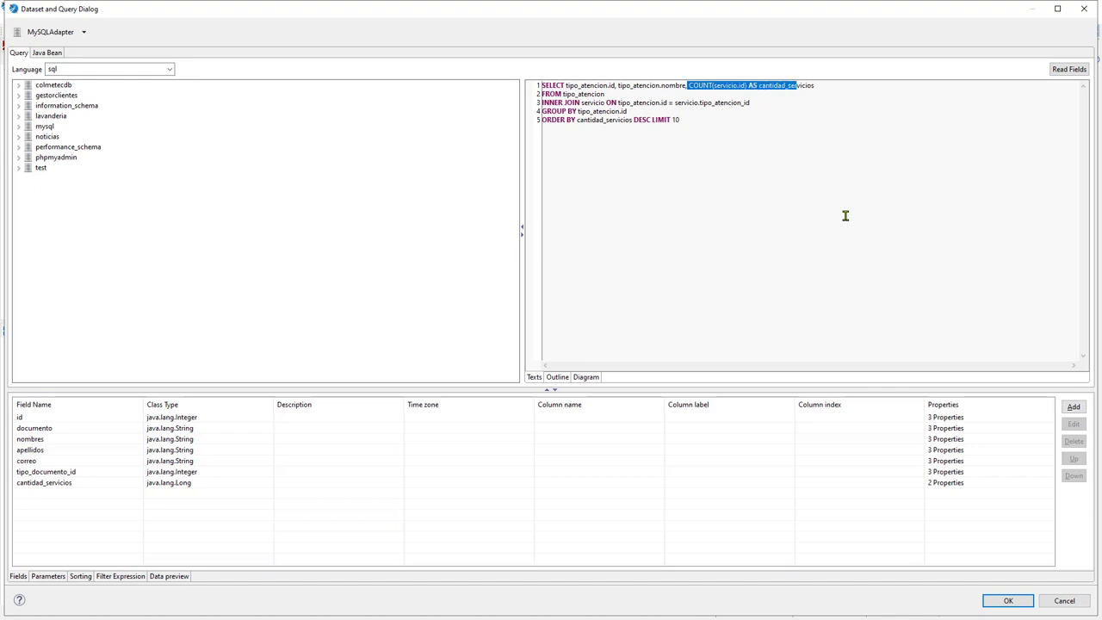
{"action": "key", "text": "ctrl+End"}
{"action": "double_click", "coordinate": [781, 85]}
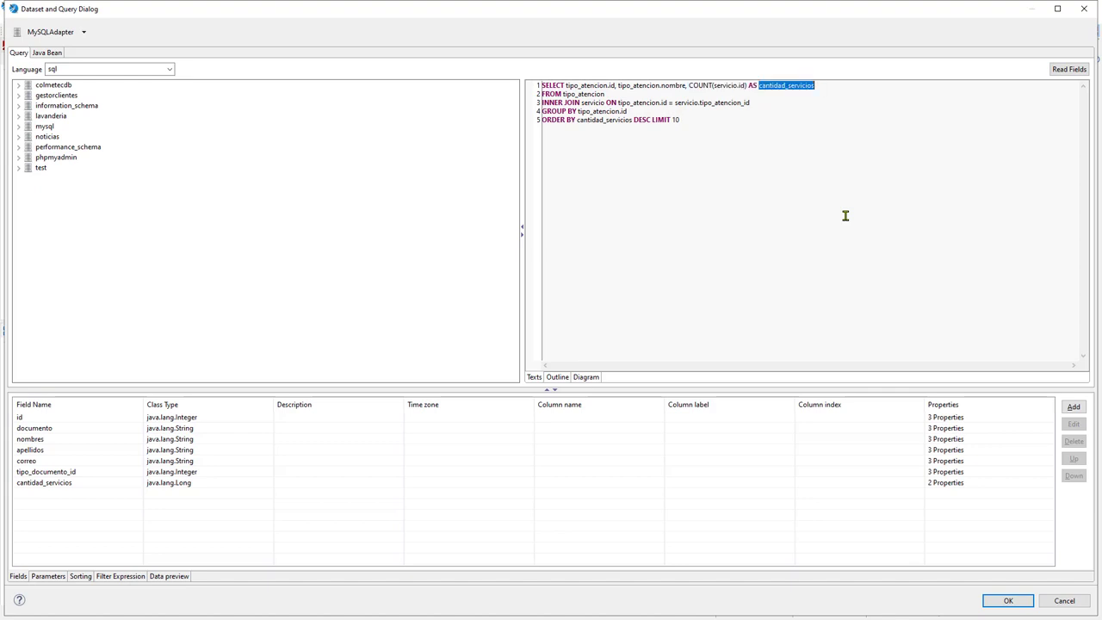
{"action": "key", "text": "ctrl+End"}
Try to read the fields from the query and examine the tipo_atencion_id column in the join condition.
{"action": "left_click", "coordinate": [1069, 69]}
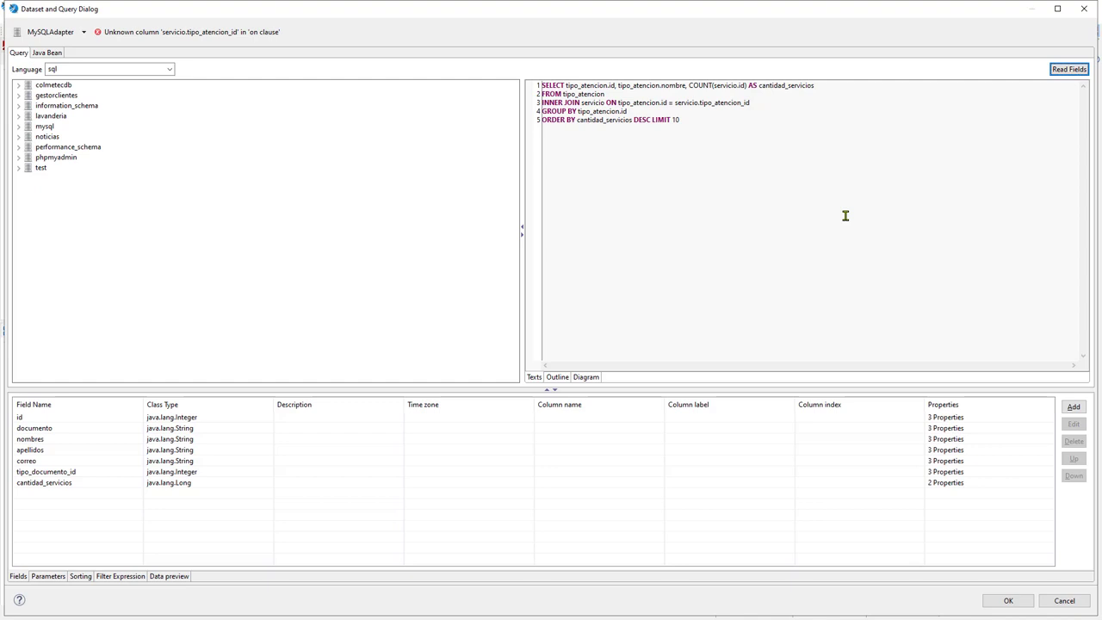
{"action": "left_click", "coordinate": [845, 216]}
{"action": "key", "text": "ctrl+shift+Left"}
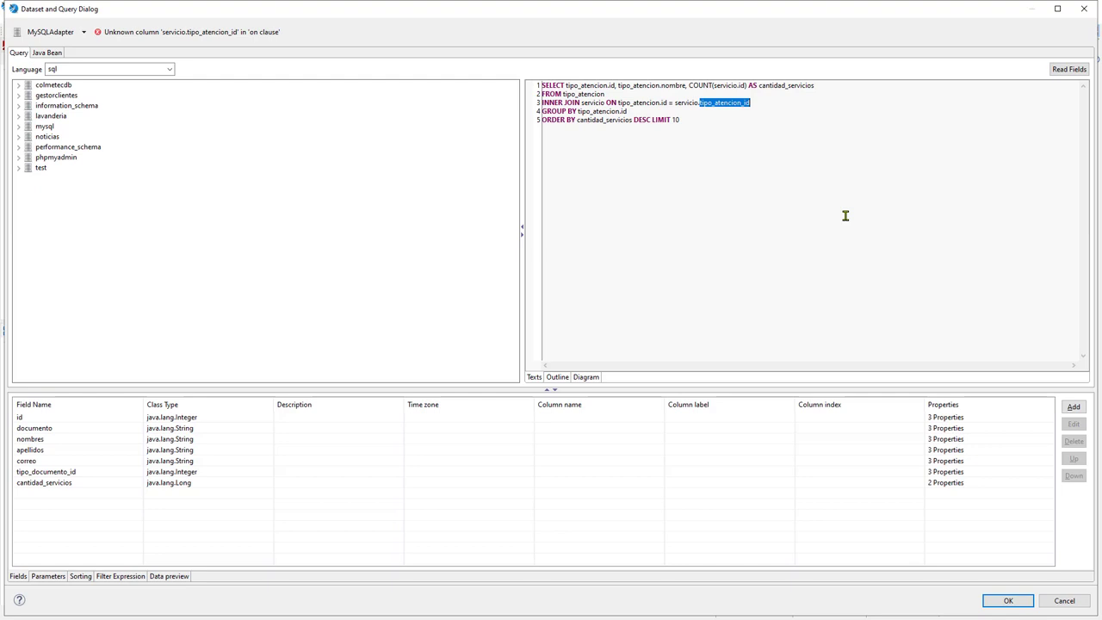
{"action": "key", "text": "ctrl+End"}
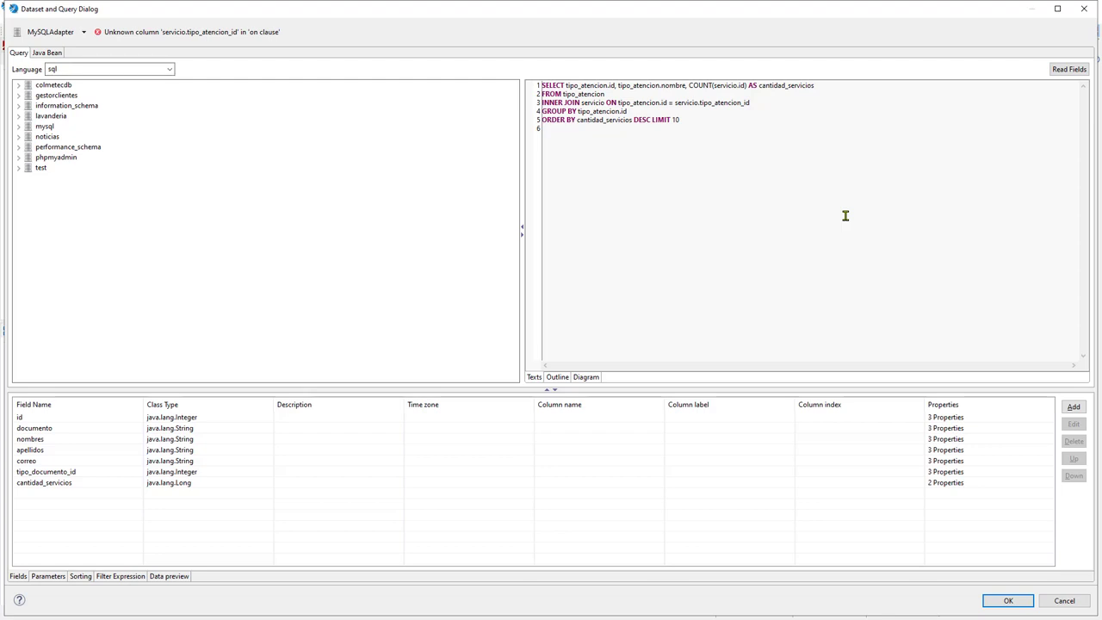
Try again to read the query's fields using the MySQLAdapter data adapter.
{"action": "right_click", "coordinate": [51, 118]}
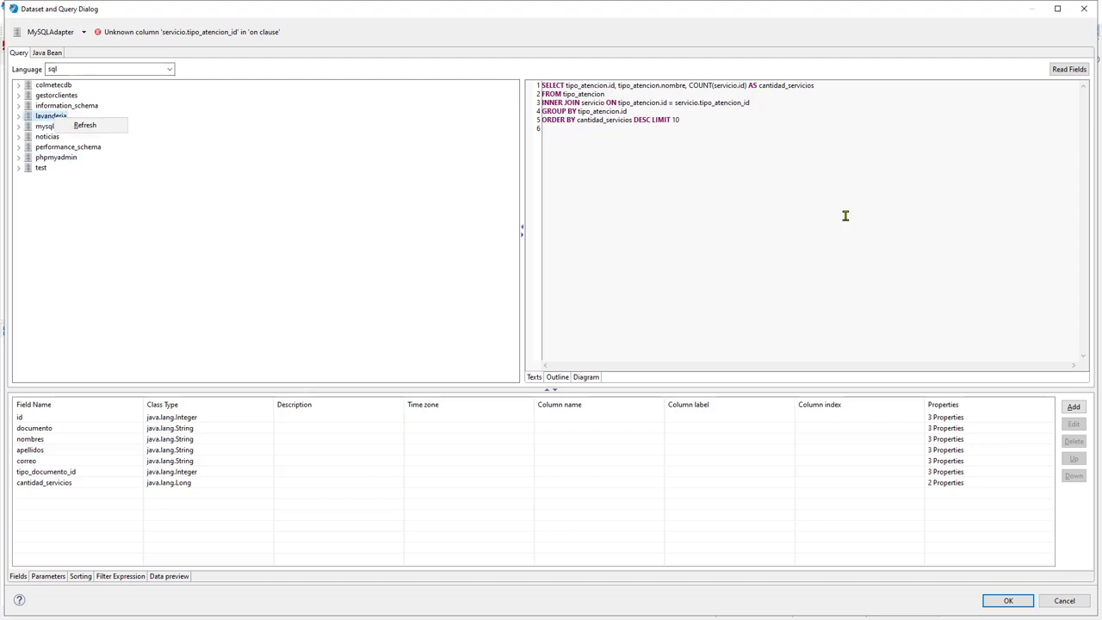
{"action": "left_click", "coordinate": [845, 216]}
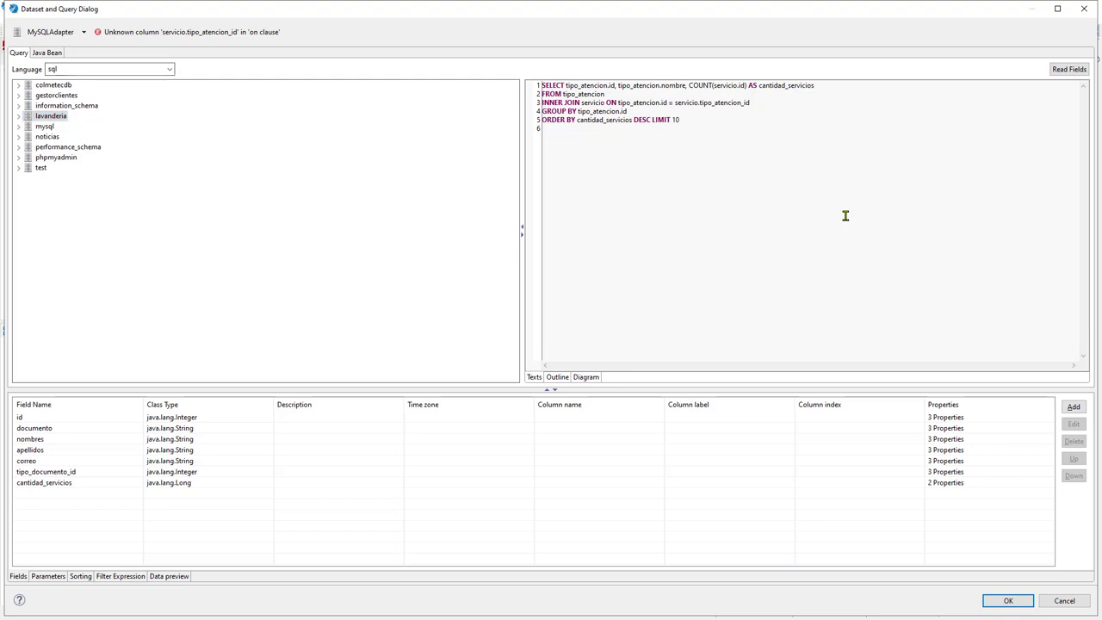
{"action": "key", "text": "ctrl+a"}
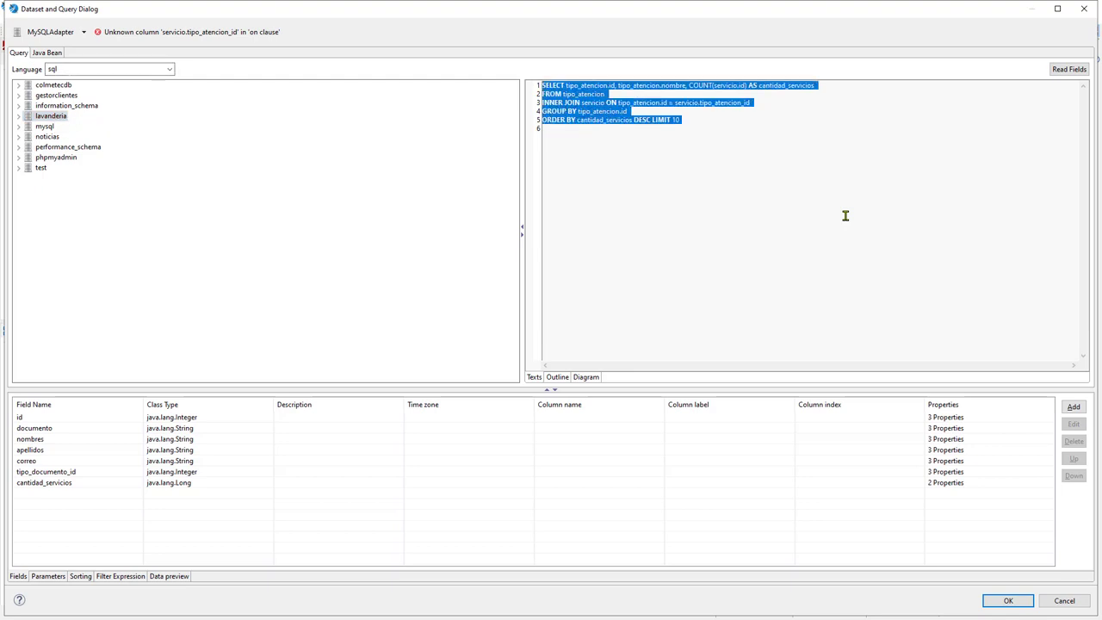
{"action": "key", "text": "shift+Tab"}
{"action": "left_click", "coordinate": [844, 216]}
{"action": "key", "text": "shift+Tab"}
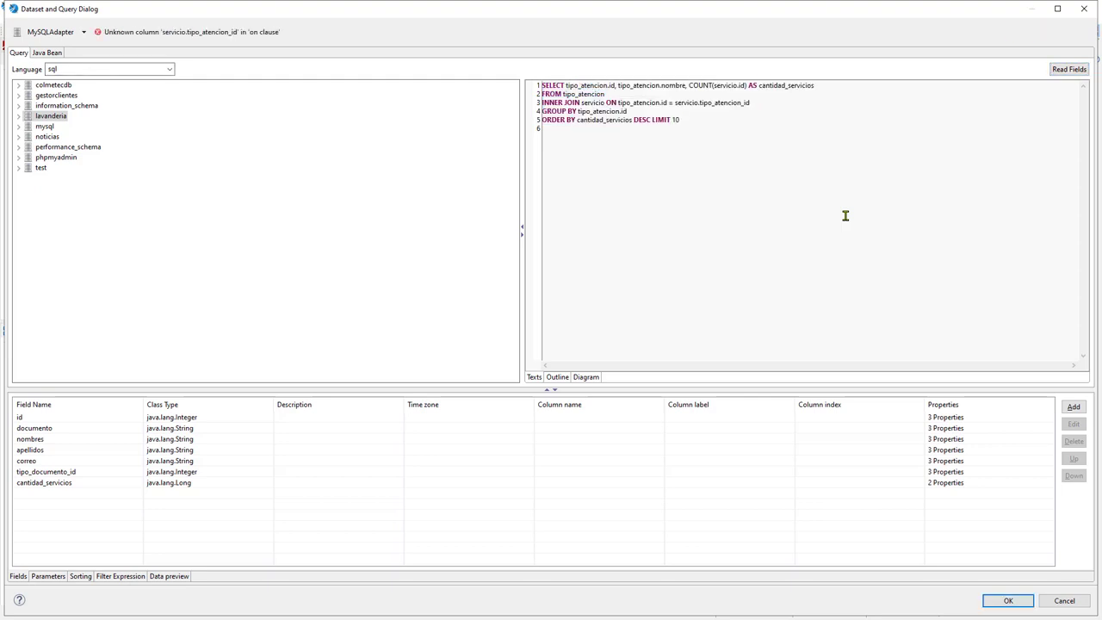
{"action": "key", "text": "shift+Tab"}
{"action": "key", "text": "space"}
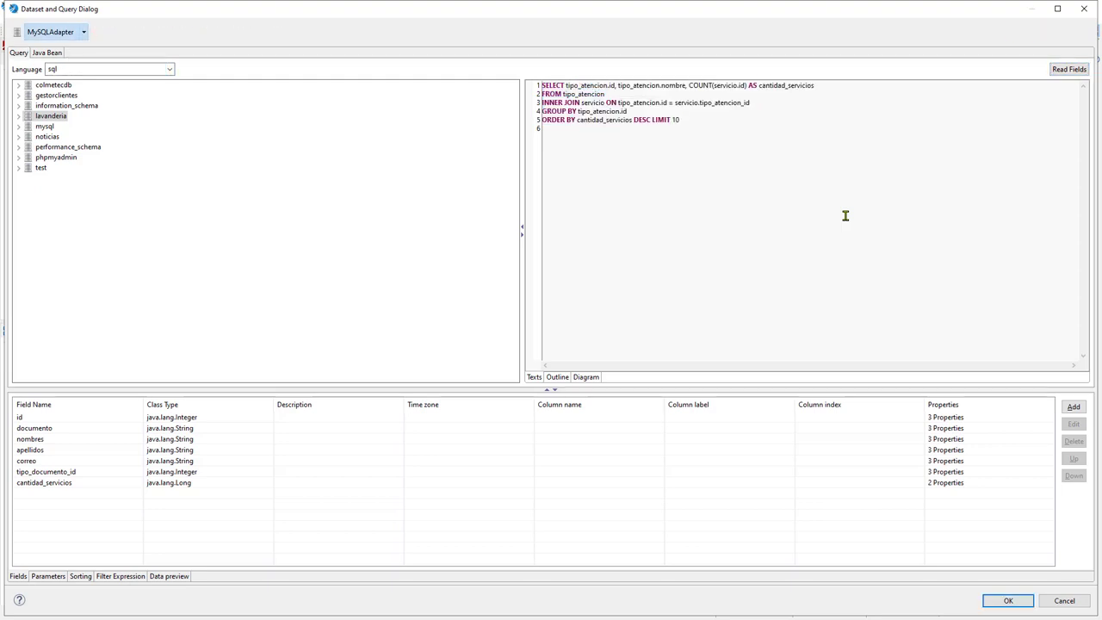
{"action": "key", "text": "Down"}
{"action": "key", "text": "Up"}
{"action": "key", "text": "Escape"}
{"action": "key", "text": "Tab"}
{"action": "key", "text": "Tab"}
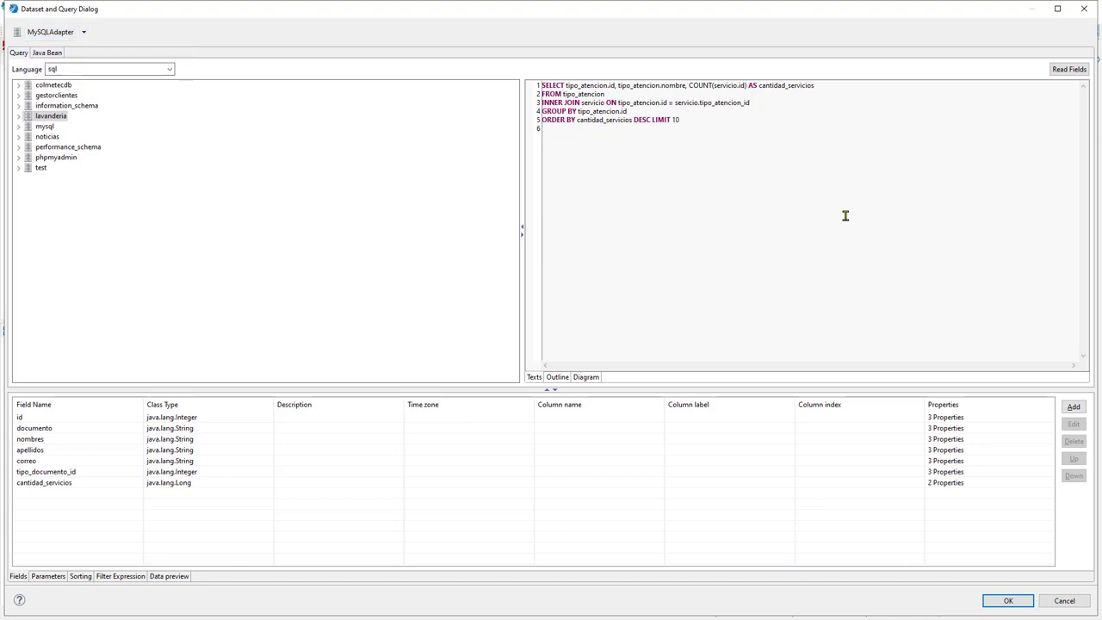
{"action": "key", "text": "space"}
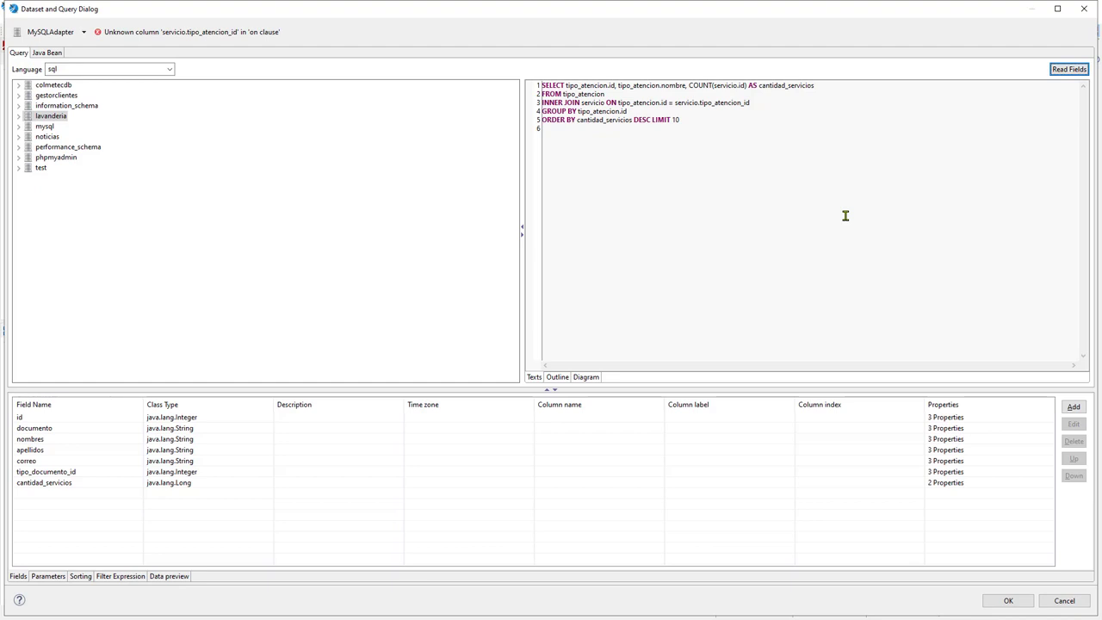
{"action": "left_click", "coordinate": [73, 33]}
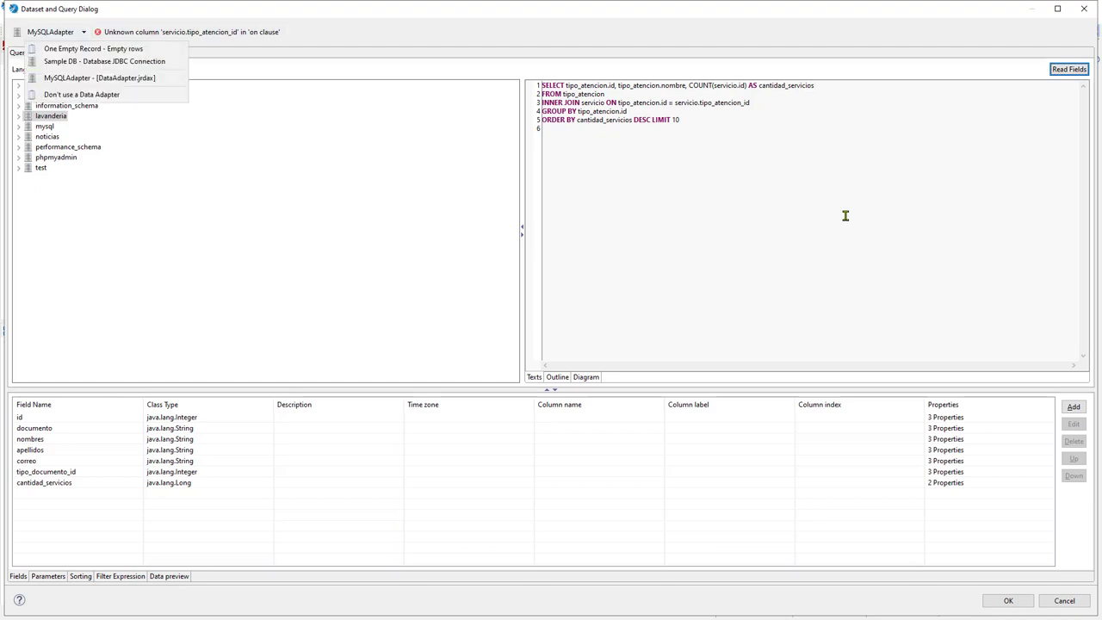
{"action": "key", "text": "Down"}
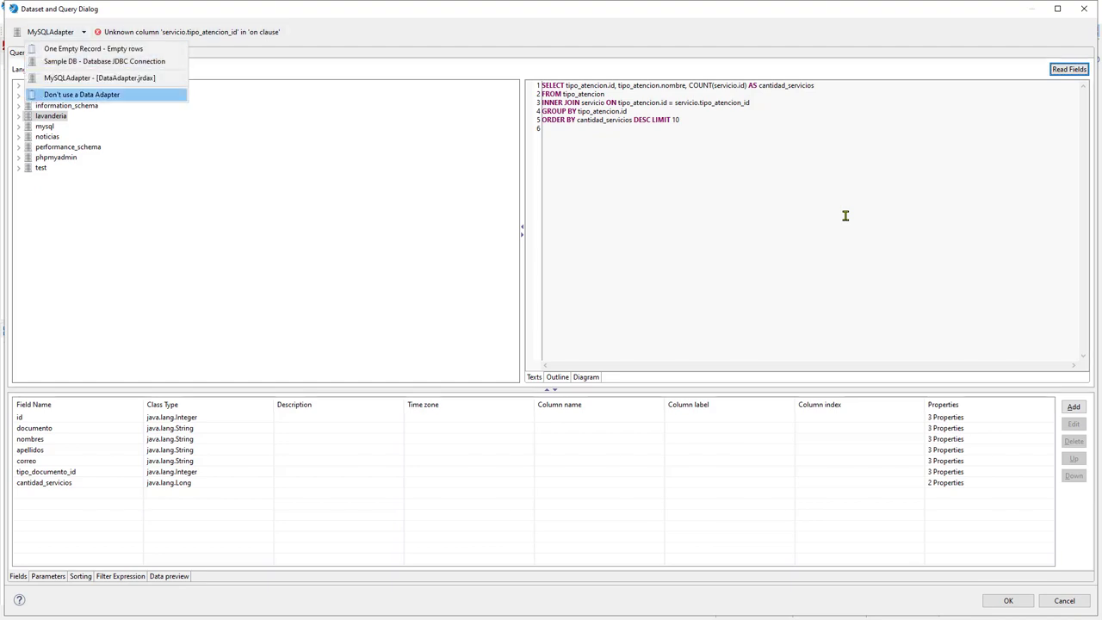
{"action": "left_click", "coordinate": [846, 216]}
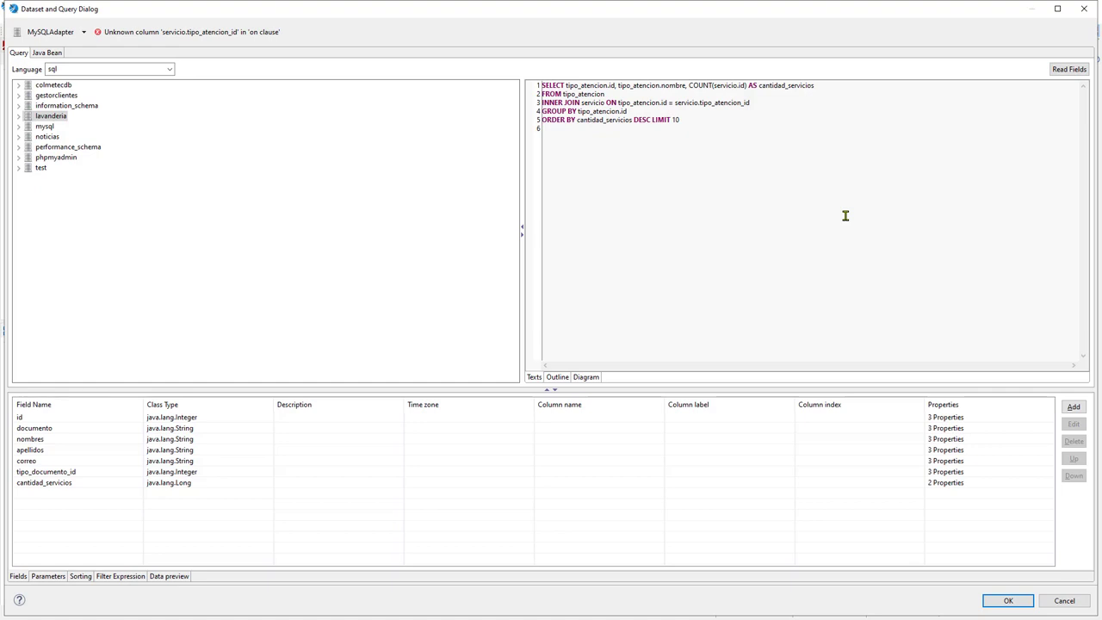
Expand the lavanderia database's tables in the schema tree and browse them to the tipo_atencion table.
{"action": "double_click", "coordinate": [51, 116]}
{"action": "key", "text": "Down"}
{"action": "key", "text": "Down"}
{"action": "key", "text": "Down"}
{"action": "key", "text": "Down"}
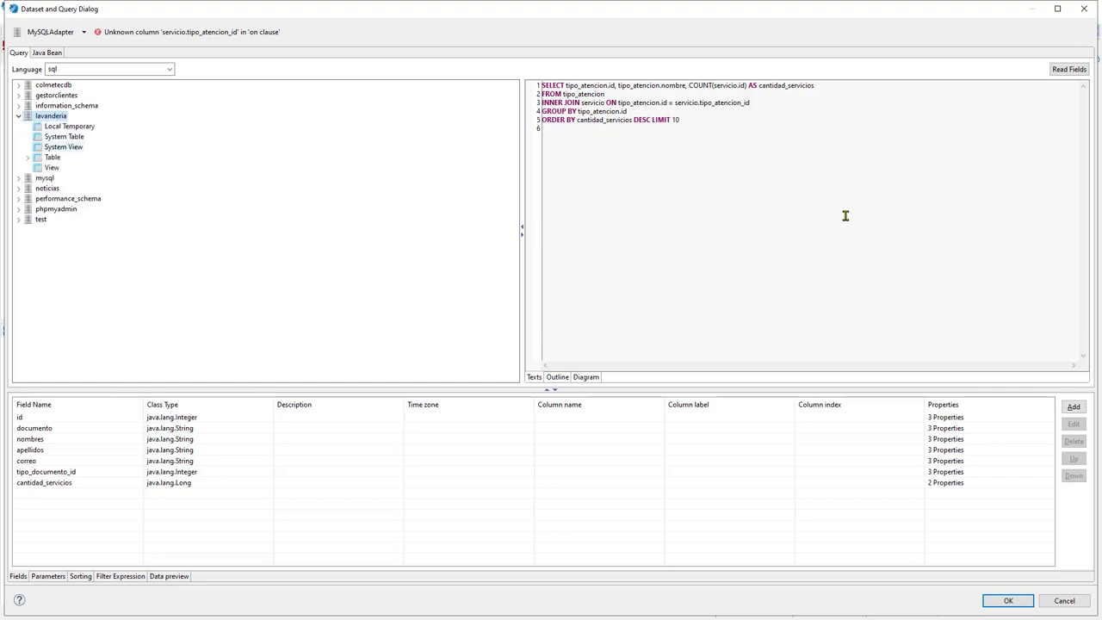
{"action": "key", "text": "Right"}
{"action": "key", "text": "Down"}
{"action": "key", "text": "Down"}
{"action": "key", "text": "Down"}
{"action": "key", "text": "Down"}
{"action": "key", "text": "Down"}
{"action": "key", "text": "Down"}
{"action": "key", "text": "Down"}
{"action": "key", "text": "Down"}
{"action": "key", "text": "Down"}
{"action": "key", "text": "Down"}
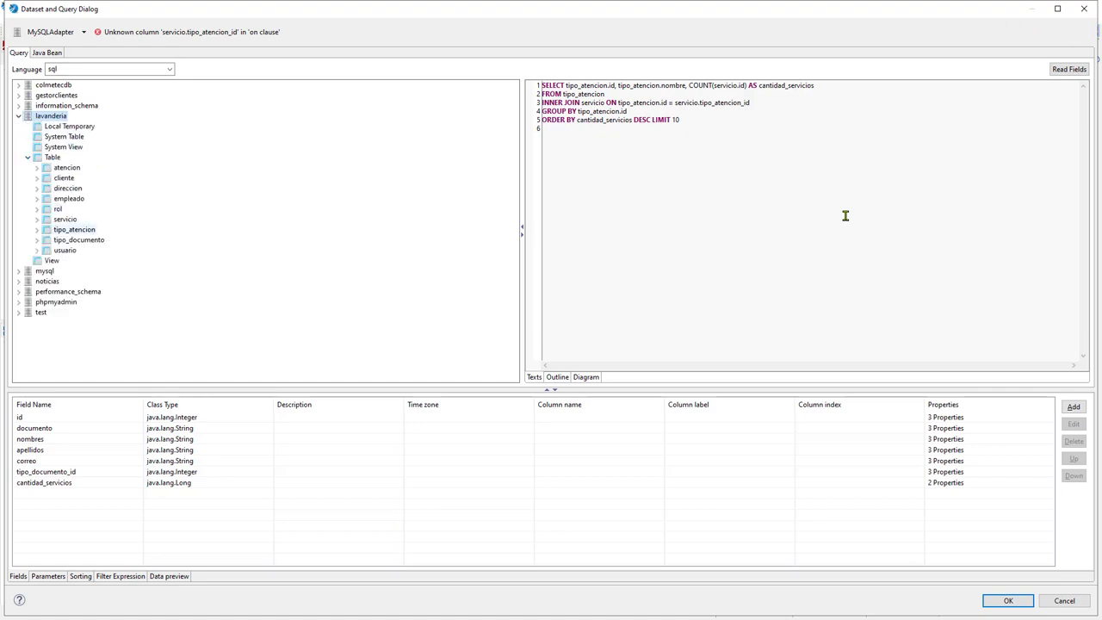
Expand the servicio table in the lavanderia schema and examine its columns for a tipo_atencion_id key.
{"action": "key", "text": "Up"}
{"action": "key", "text": "Up"}
{"action": "key", "text": "Up"}
{"action": "key", "text": "Up"}
{"action": "key", "text": "Right"}
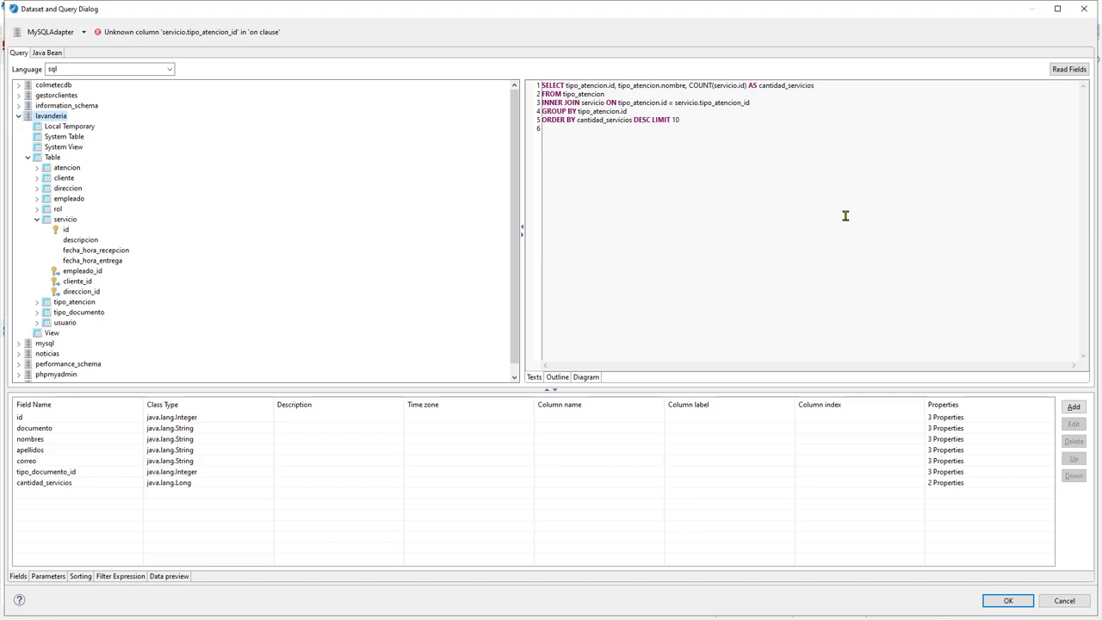
{"action": "key", "text": "Left"}
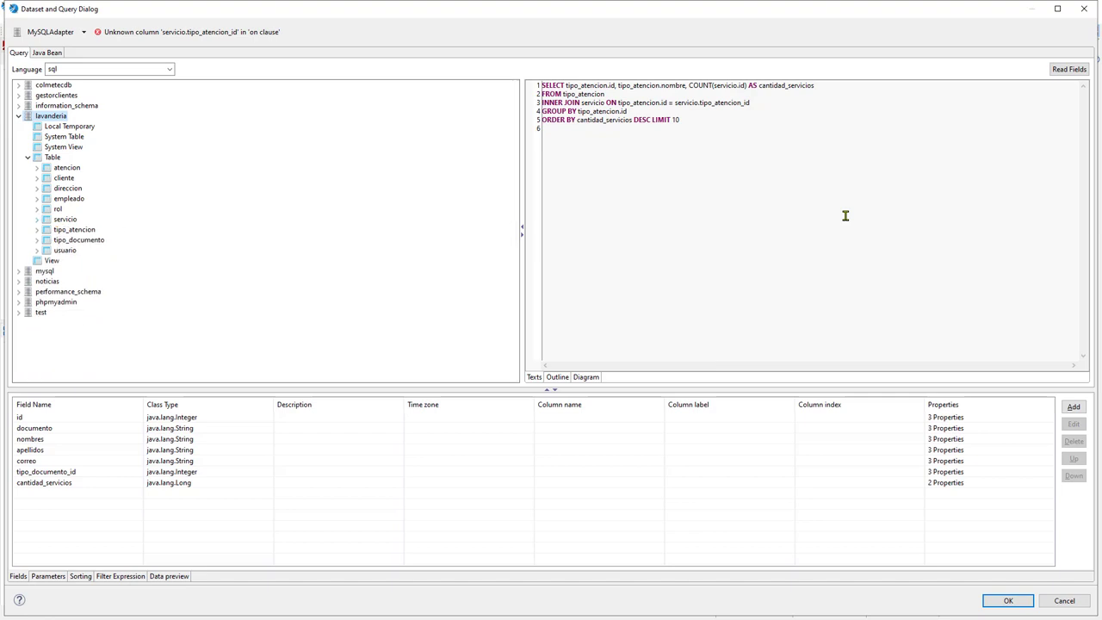
{"action": "left_click", "coordinate": [38, 220]}
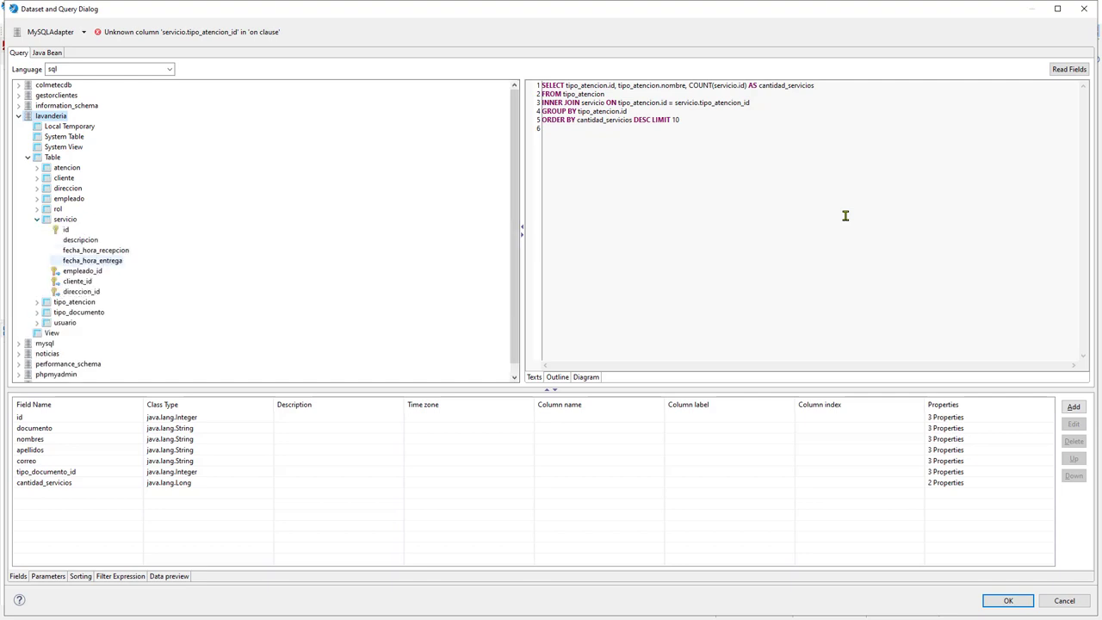
{"action": "left_click", "coordinate": [93, 251]}
Replace the joined table servicio with atencion in the query's INNER JOIN clause.
{"action": "double_click", "coordinate": [639, 102]}
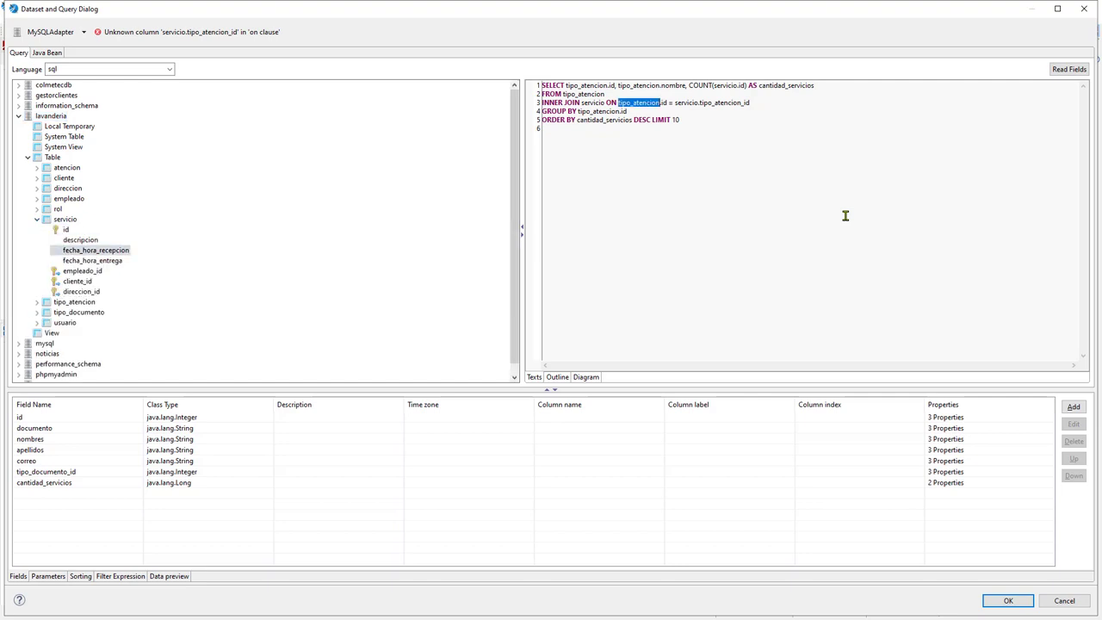
{"action": "double_click", "coordinate": [589, 94]}
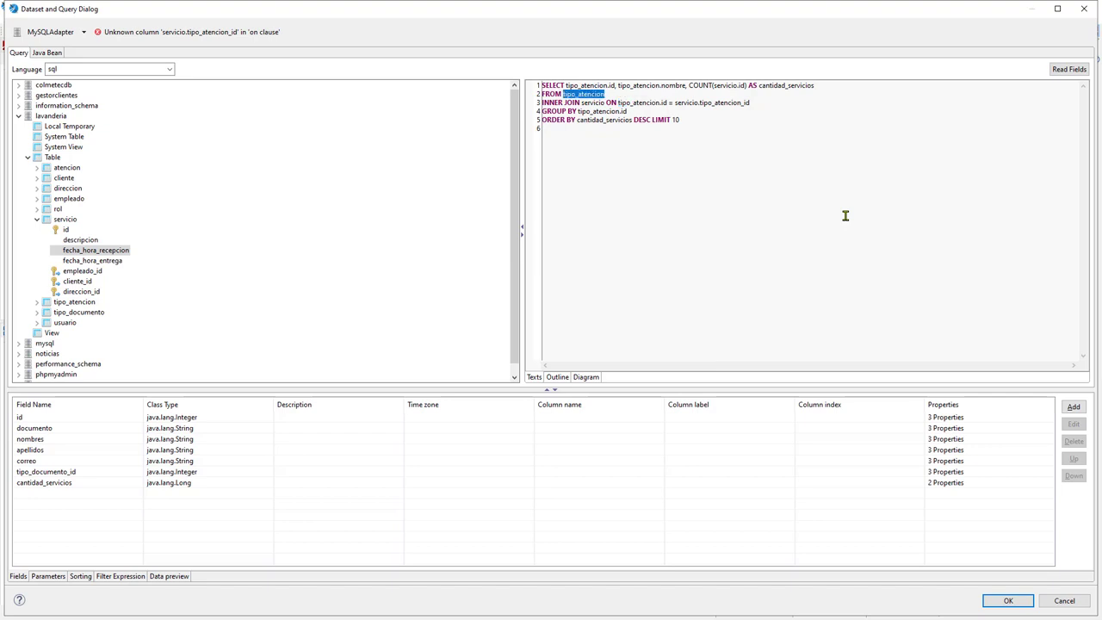
{"action": "key", "text": "Tab"}
{"action": "key", "text": "Up"}
{"action": "double_click", "coordinate": [593, 102]}
{"action": "type", "text": "atencion"}
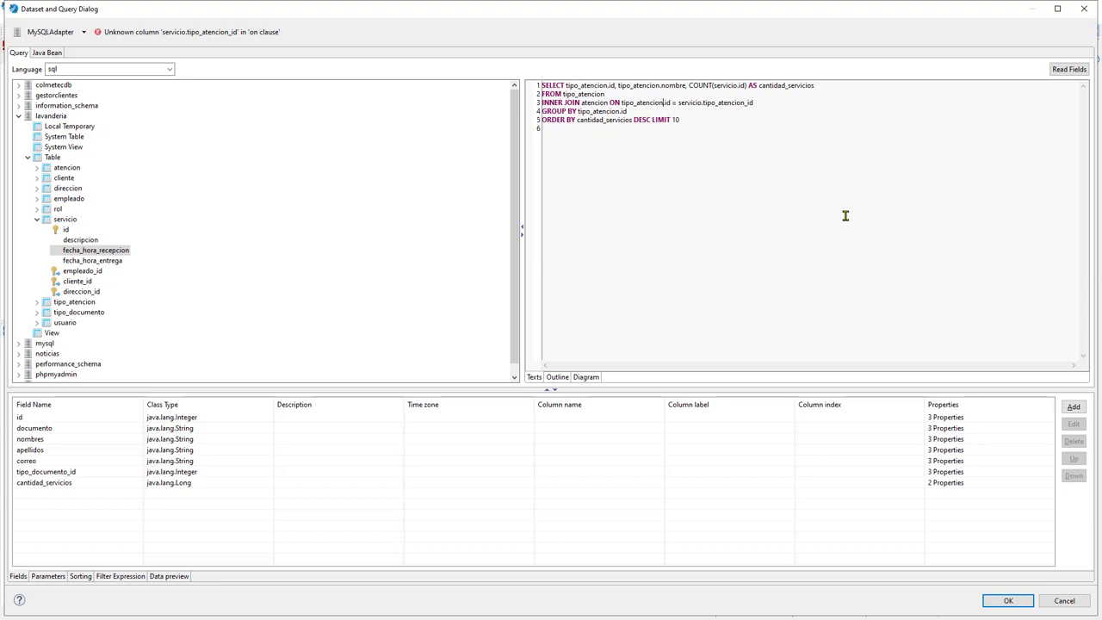
Change the join condition's right-hand column to atencion.tipo_atencion_id and try to read the query's fields.
{"action": "key", "text": "ctrl+Right"}
{"action": "key", "text": "ctrl+Right"}
{"action": "key", "text": "ctrl+Right"}
{"action": "key", "text": "ctrl+shift+Right"}
{"action": "type", "text": "atencion"}
{"action": "key", "text": "ctrl+a"}
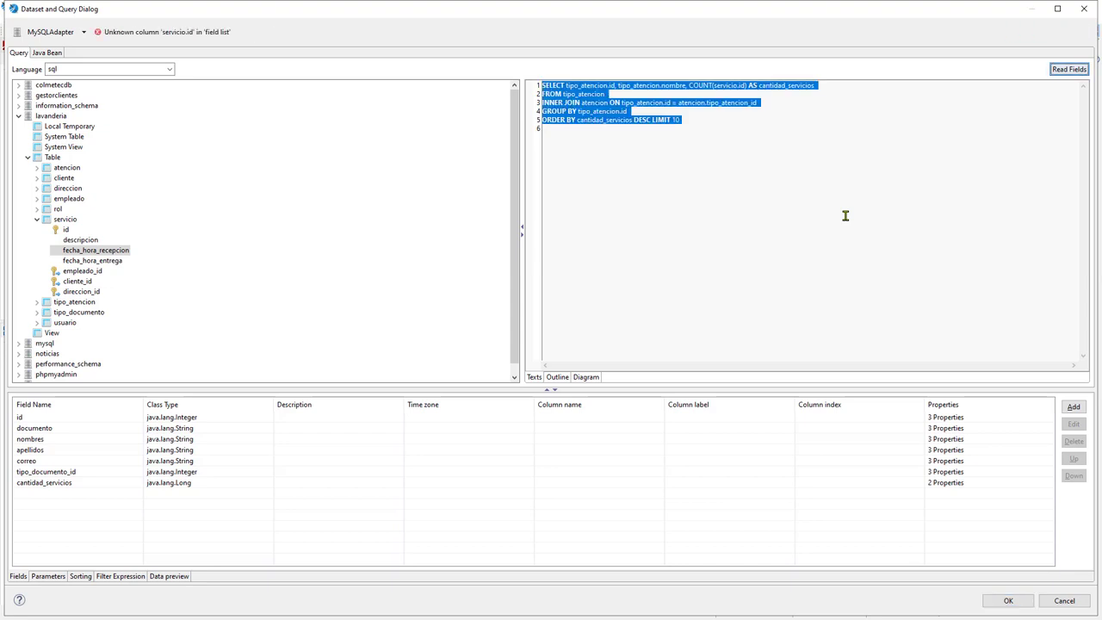
{"action": "left_click", "coordinate": [845, 216]}
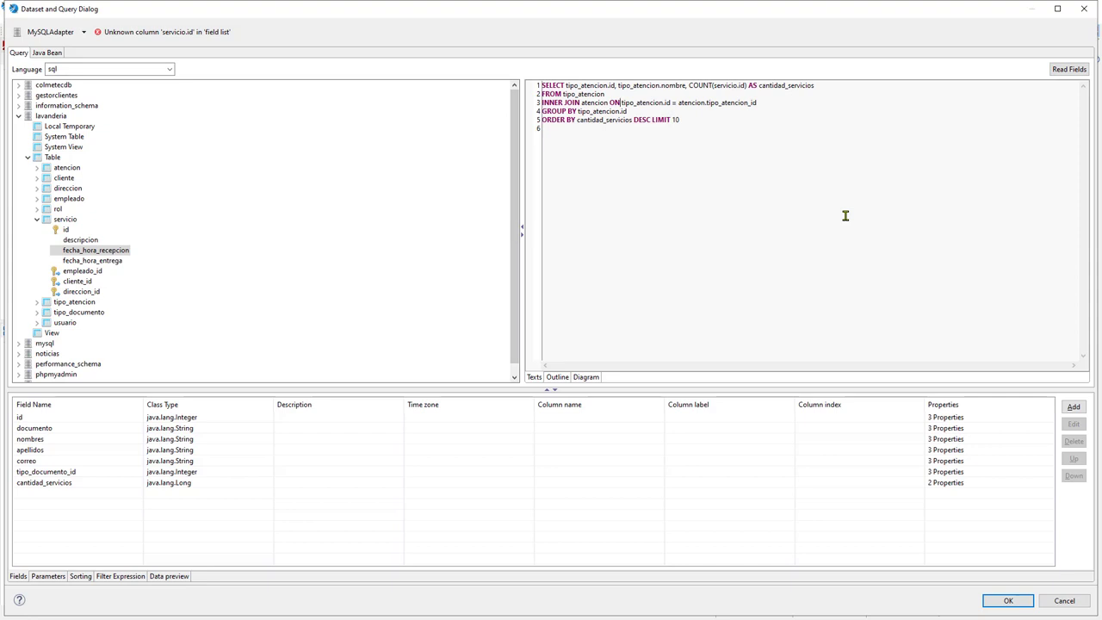
Change the count expression to COUNT(atencion.id) and read the fields from the corrected query.
{"action": "key", "text": "ctrl+shift+Right"}
{"action": "type", "text": "atencion"}
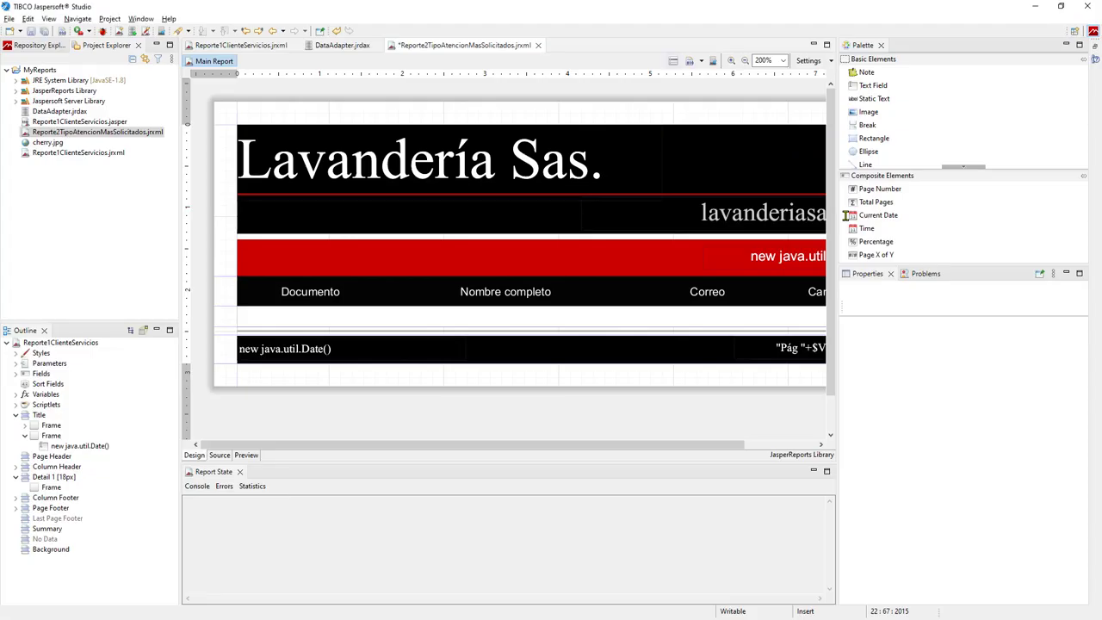
{"action": "left_click", "coordinate": [673, 60]}
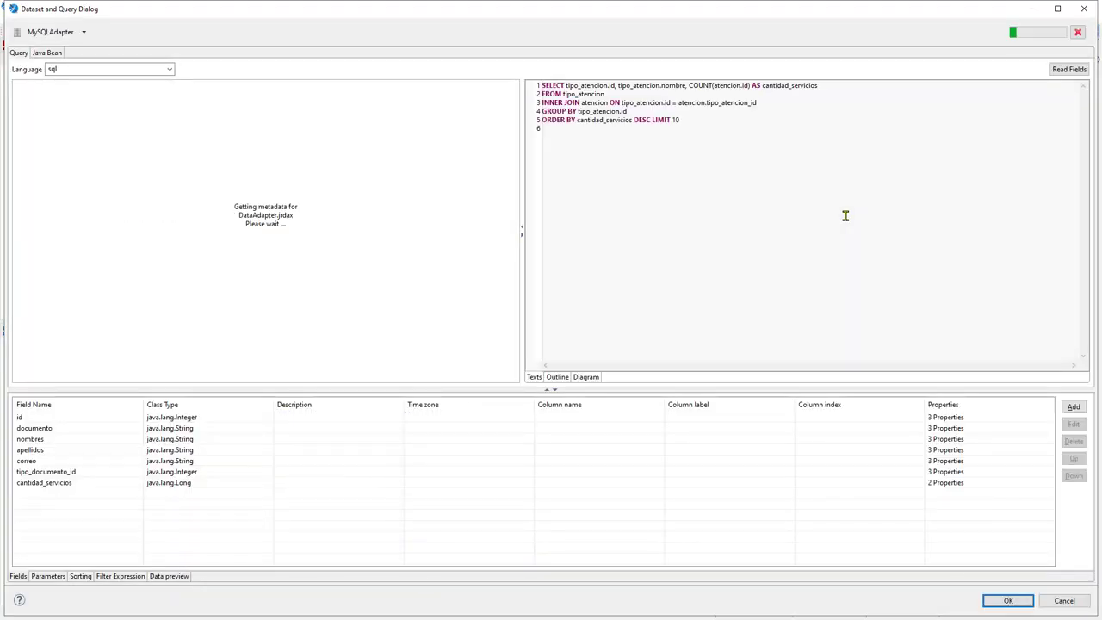
{"action": "key", "text": "ctrl+a"}
{"action": "left_click", "coordinate": [1069, 69]}
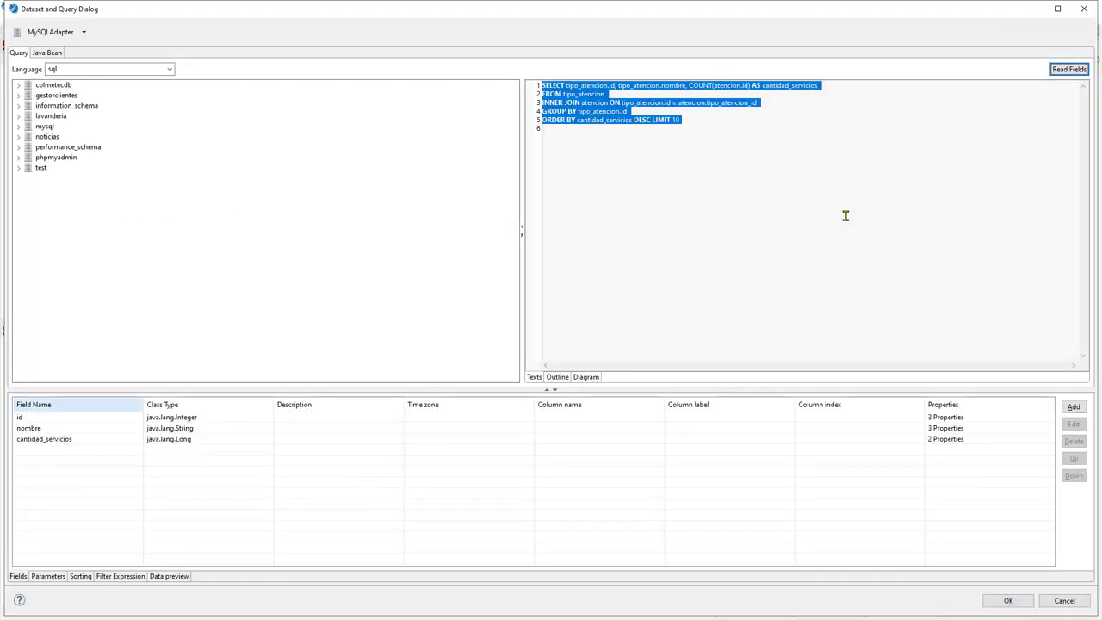
Review the id, nombre and cantidad_servicios fields and accept the dataset and query settings.
{"action": "left_click", "coordinate": [45, 418]}
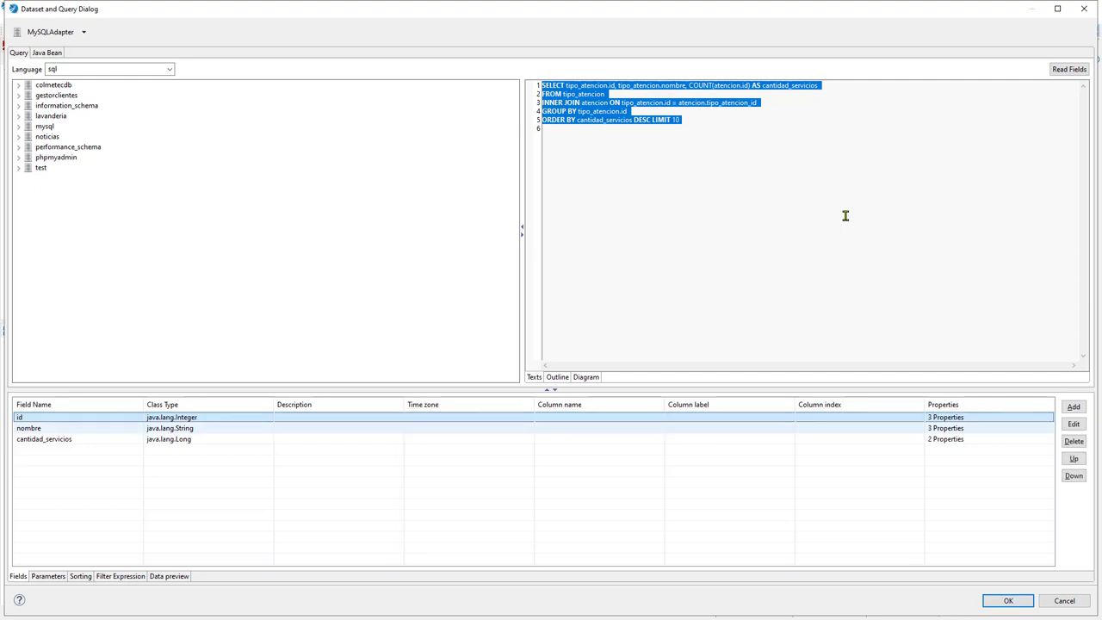
{"action": "left_click", "coordinate": [44, 439]}
{"action": "left_click", "coordinate": [45, 428]}
{"action": "key", "text": "Down"}
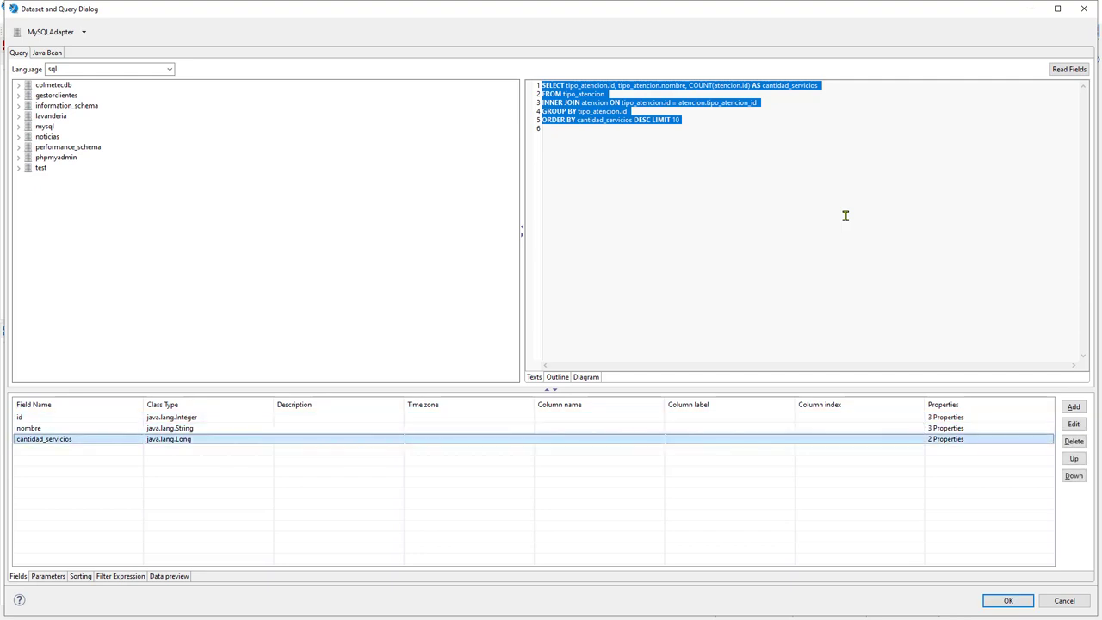
{"action": "left_click", "coordinate": [844, 215]}
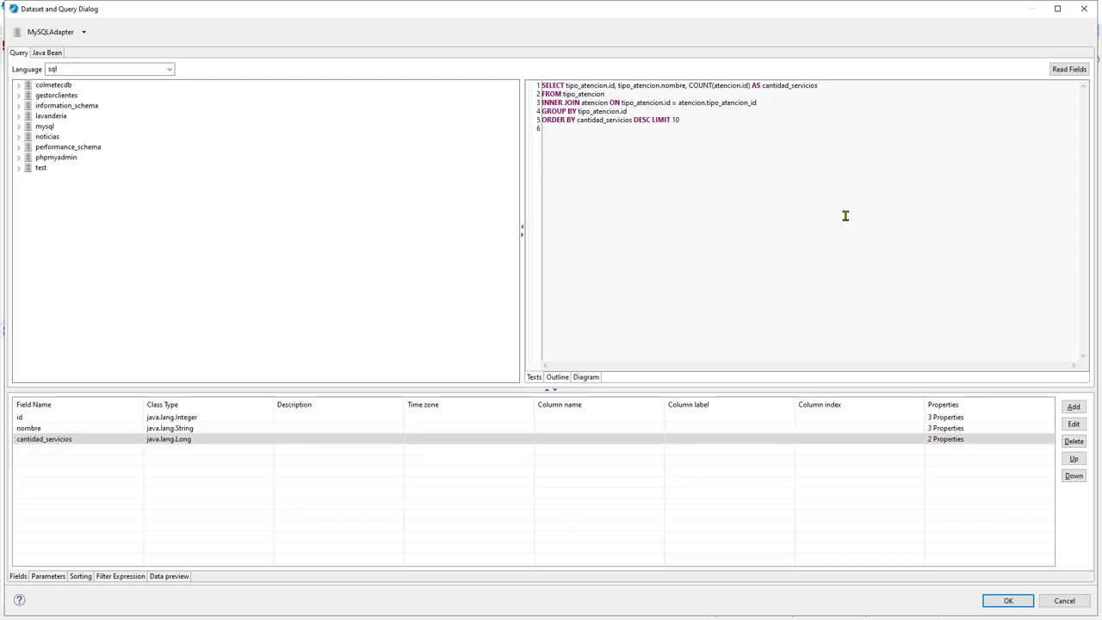
{"action": "key", "text": "ctrl+a"}
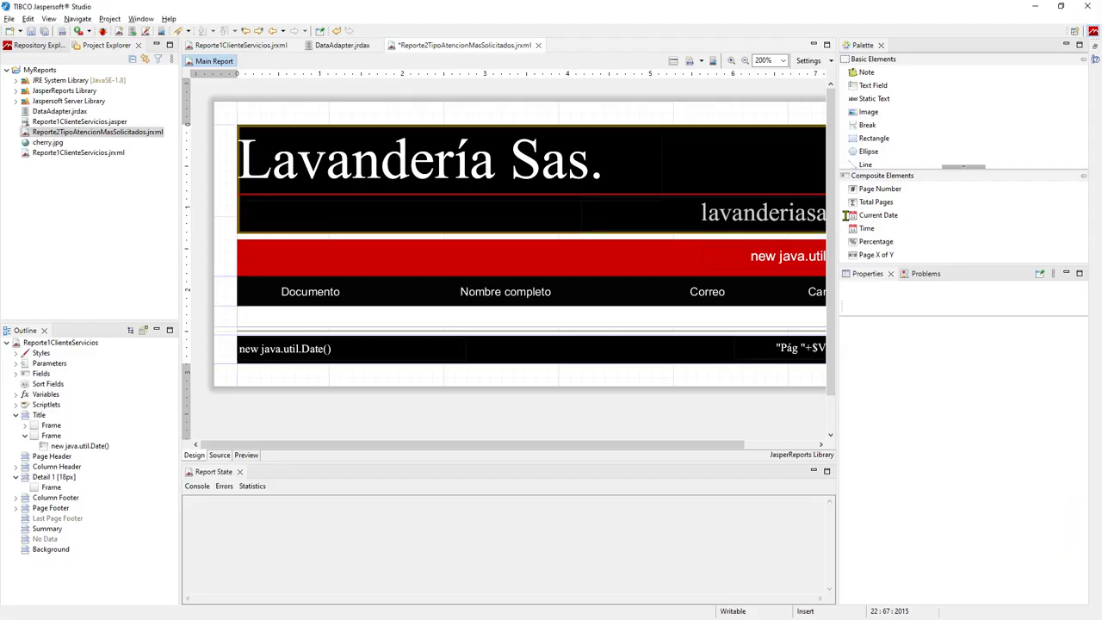
Change the text of the Documento column header to ID.
{"action": "left_click", "coordinate": [505, 291]}
{"action": "left_click", "coordinate": [310, 292]}
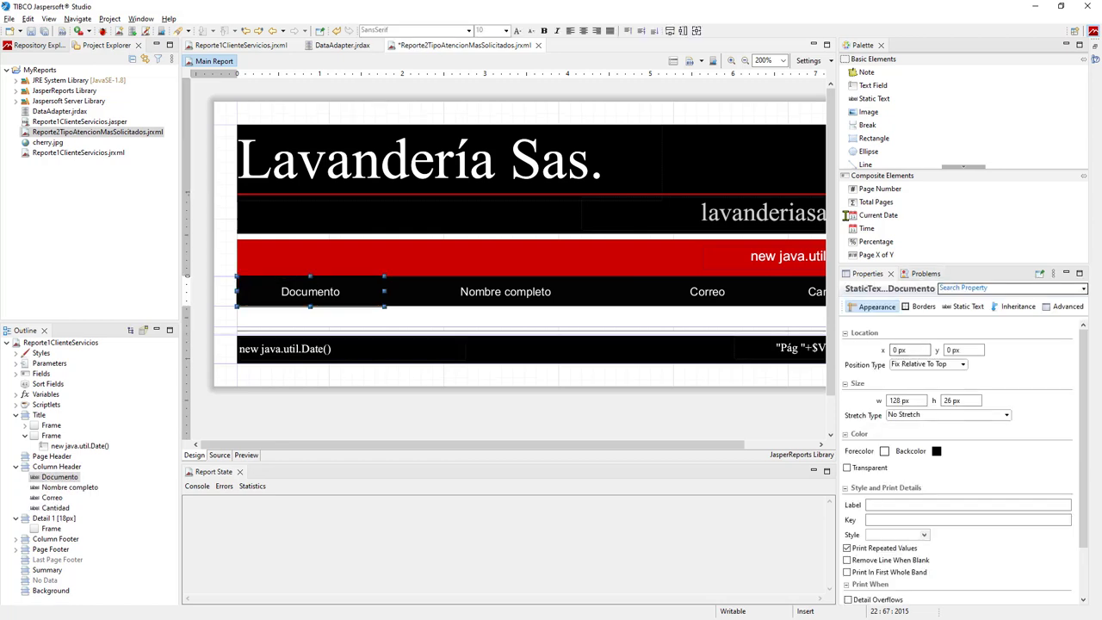
{"action": "left_click", "coordinate": [963, 307]}
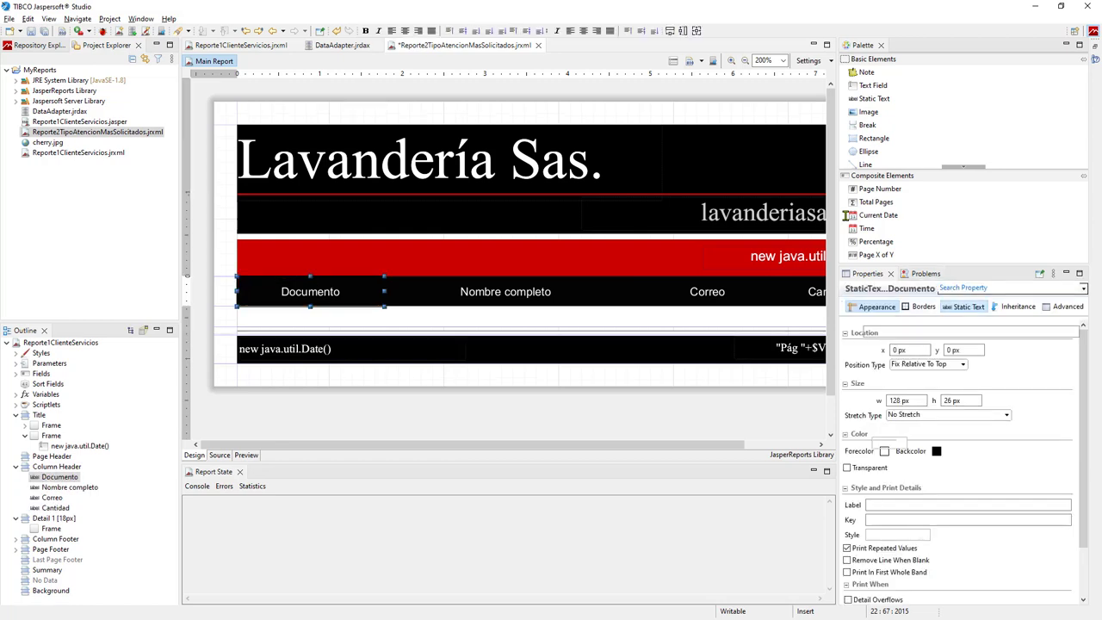
{"action": "left_click", "coordinate": [929, 331]}
{"action": "key", "text": "ctrl+a"}
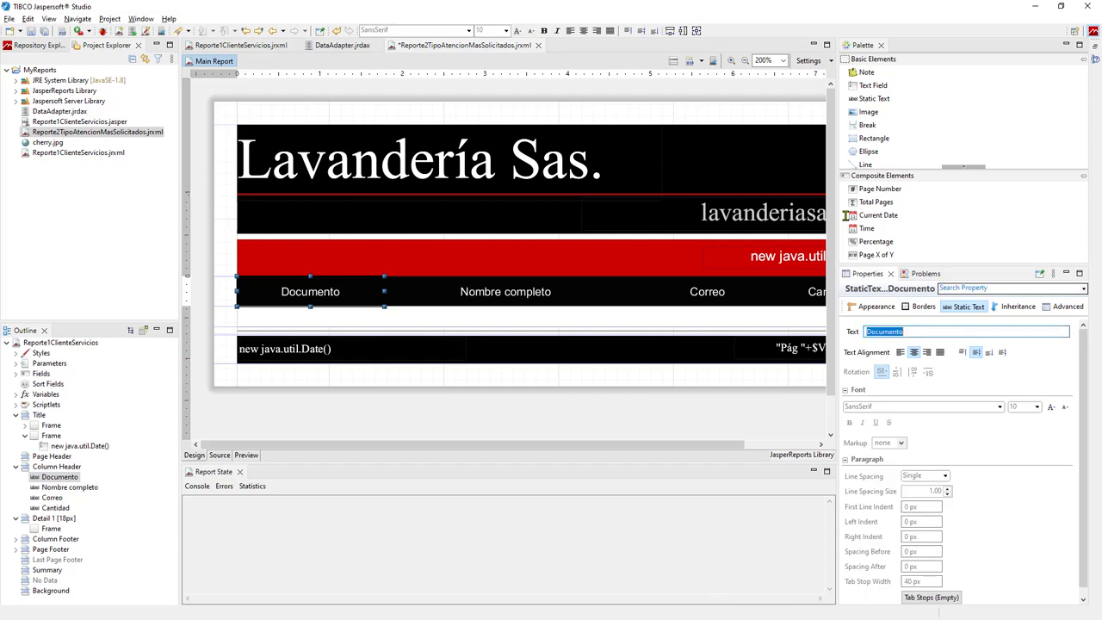
{"action": "type", "text": "ID"}
Try to shorten the Nombre completo column header's text to Nombre in its properties.
{"action": "left_click", "coordinate": [505, 292]}
{"action": "left_click", "coordinate": [506, 292]}
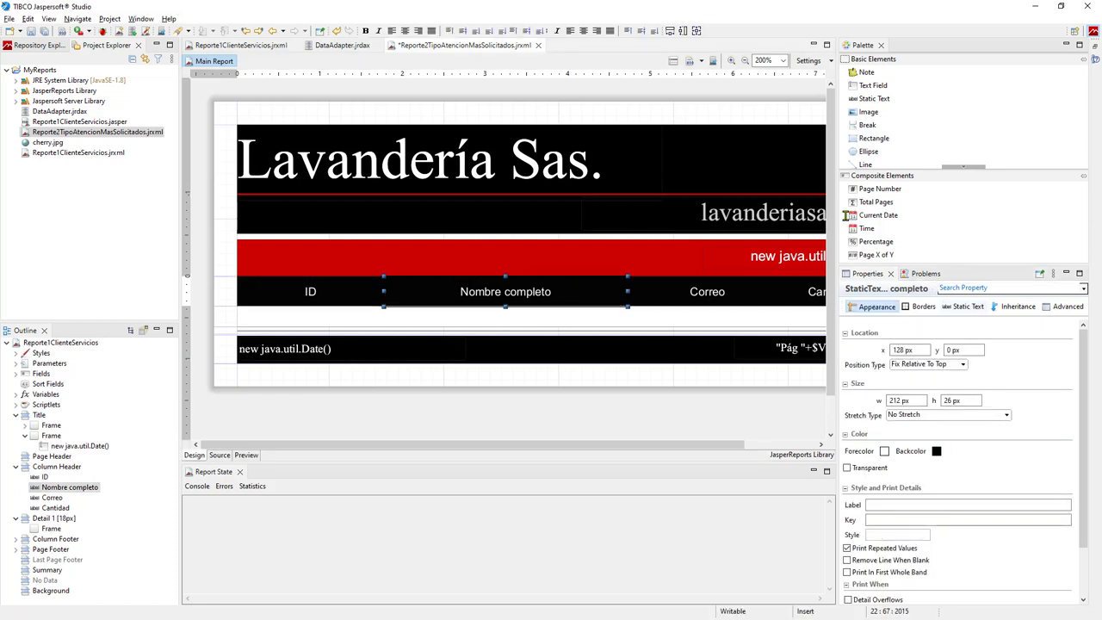
{"action": "left_click", "coordinate": [964, 307]}
{"action": "double_click", "coordinate": [908, 332]}
{"action": "key", "text": "BackSpace"}
{"action": "key", "text": "Return"}
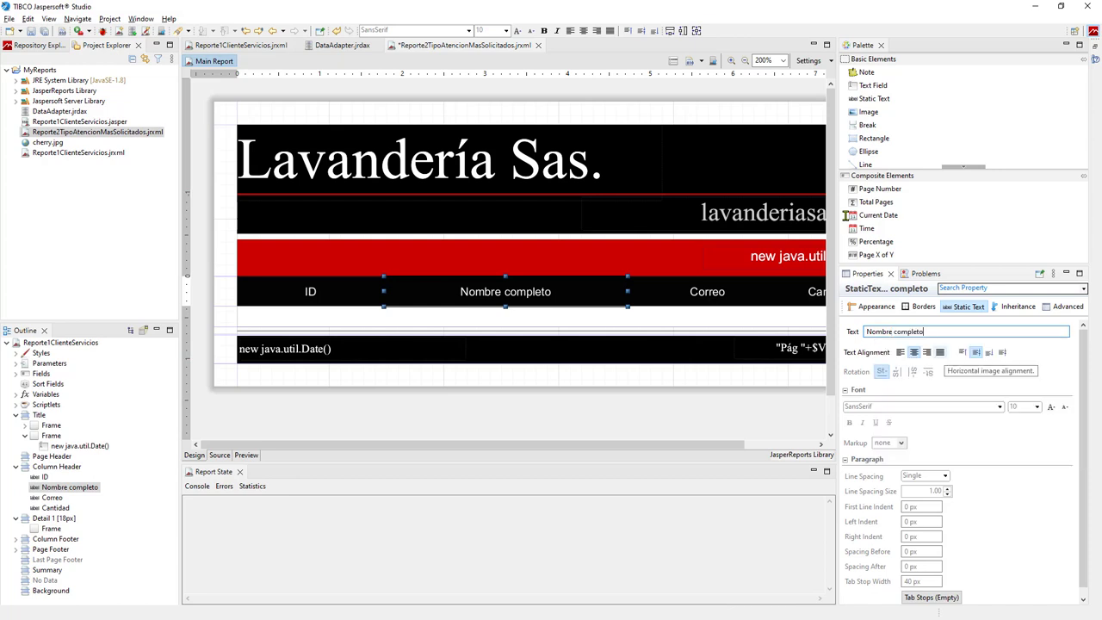
{"action": "key", "text": "BackSpace"}
{"action": "key", "text": "BackSpace"}
{"action": "key", "text": "BackSpace"}
{"action": "key", "text": "BackSpace"}
{"action": "key", "text": "BackSpace"}
{"action": "key", "text": "BackSpace"}
{"action": "key", "text": "BackSpace"}
{"action": "key", "text": "BackSpace"}
{"action": "key", "text": "BackSpace"}
{"action": "key", "text": "Return"}
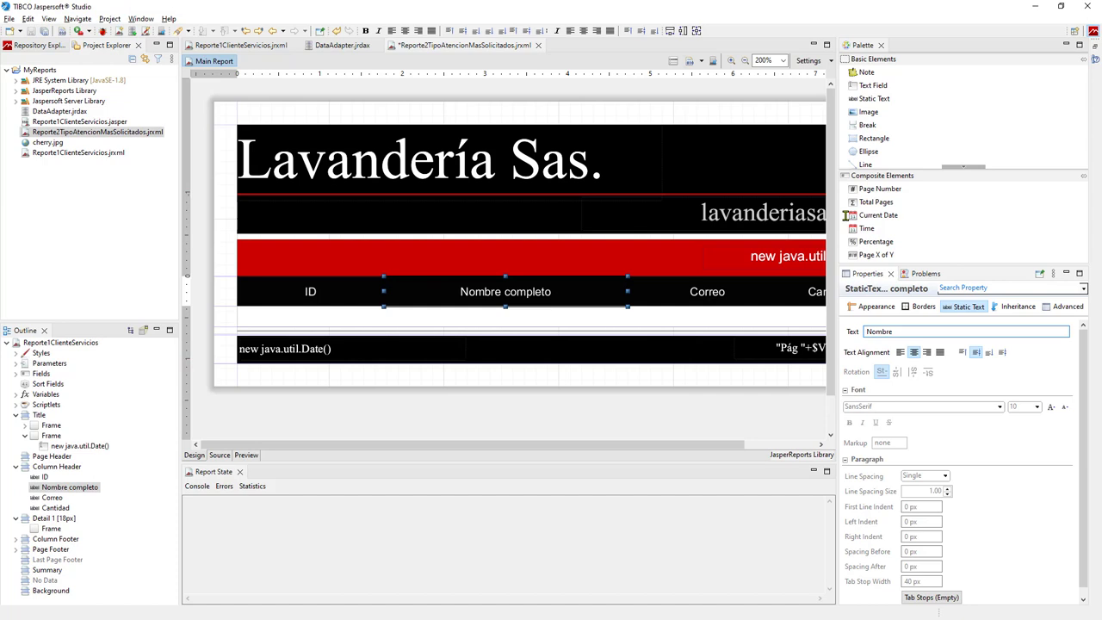
Delete the Correo column header from the report.
{"action": "left_click", "coordinate": [711, 295]}
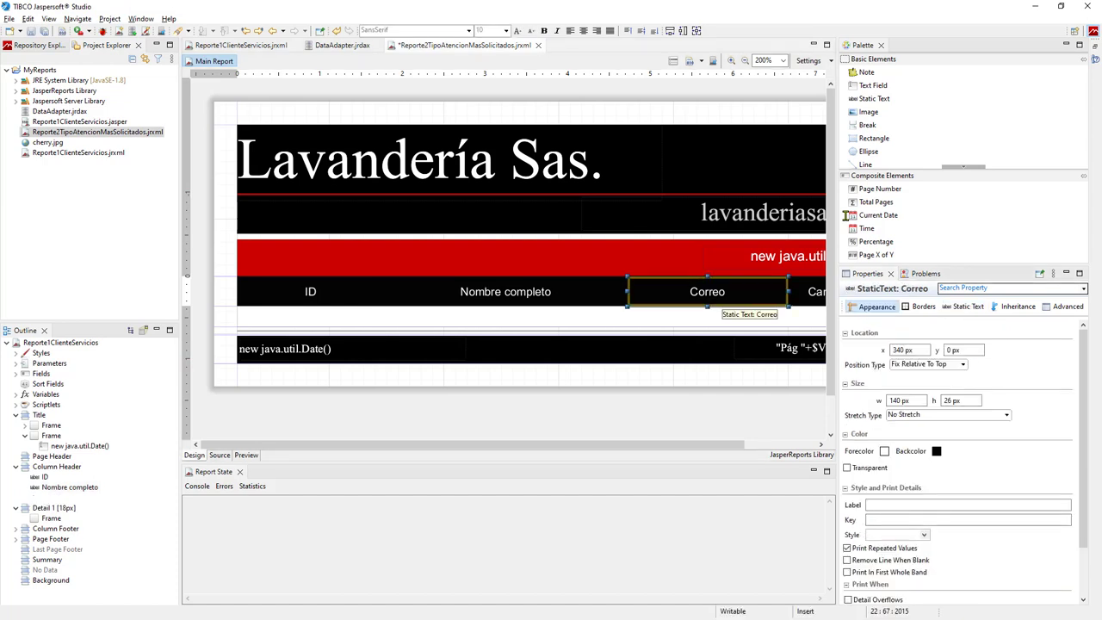
{"action": "key", "text": "Delete"}
{"action": "double_click", "coordinate": [616, 289]}
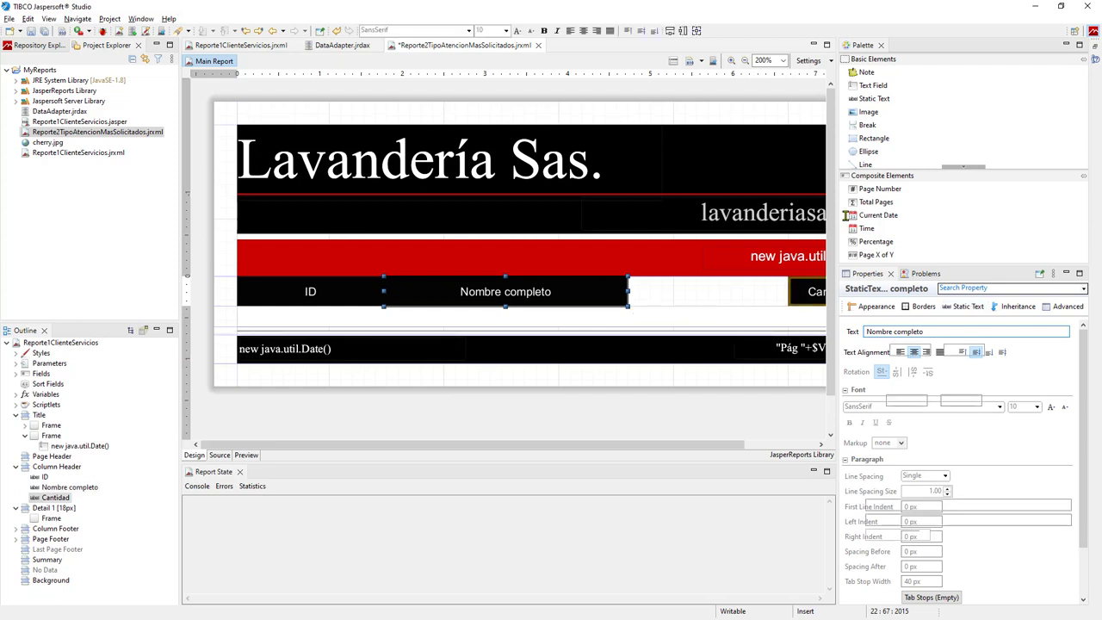
Widen the Cantidad header leftward to about 149 px and extend the Nombre completo header to meet it.
{"action": "left_click", "coordinate": [807, 292]}
{"action": "left_click_drag", "start_coordinate": [779, 292], "coordinate": [649, 291]}
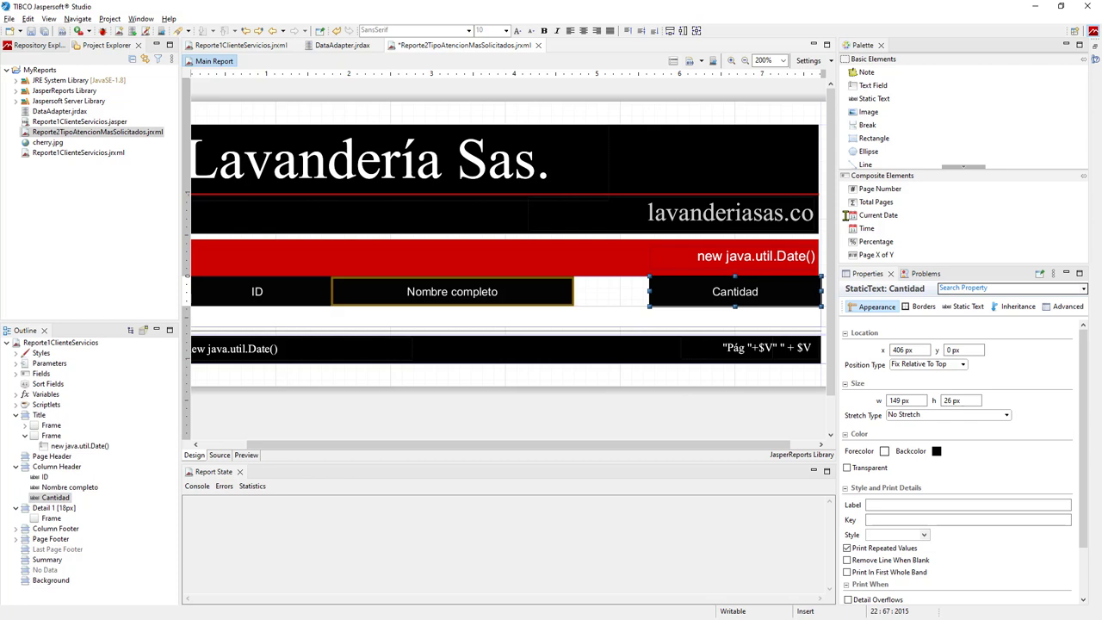
{"action": "left_click", "coordinate": [532, 292]}
{"action": "left_click_drag", "start_coordinate": [574, 292], "coordinate": [649, 292]}
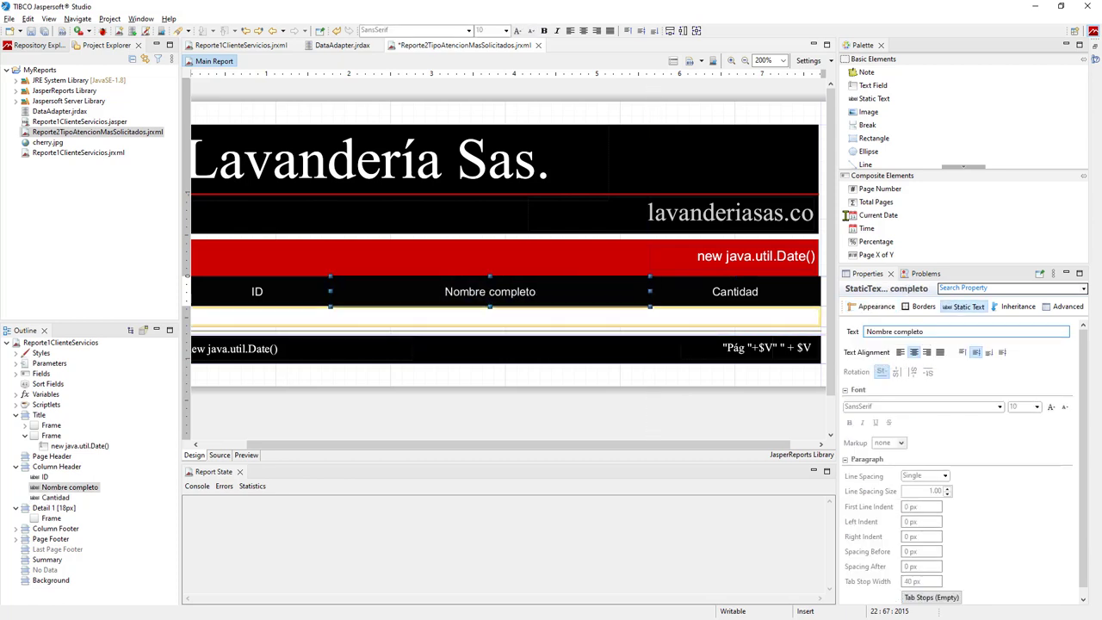
Try again to remove the word completo from the middle column header's text property.
{"action": "left_click", "coordinate": [950, 331]}
{"action": "double_click", "coordinate": [921, 332]}
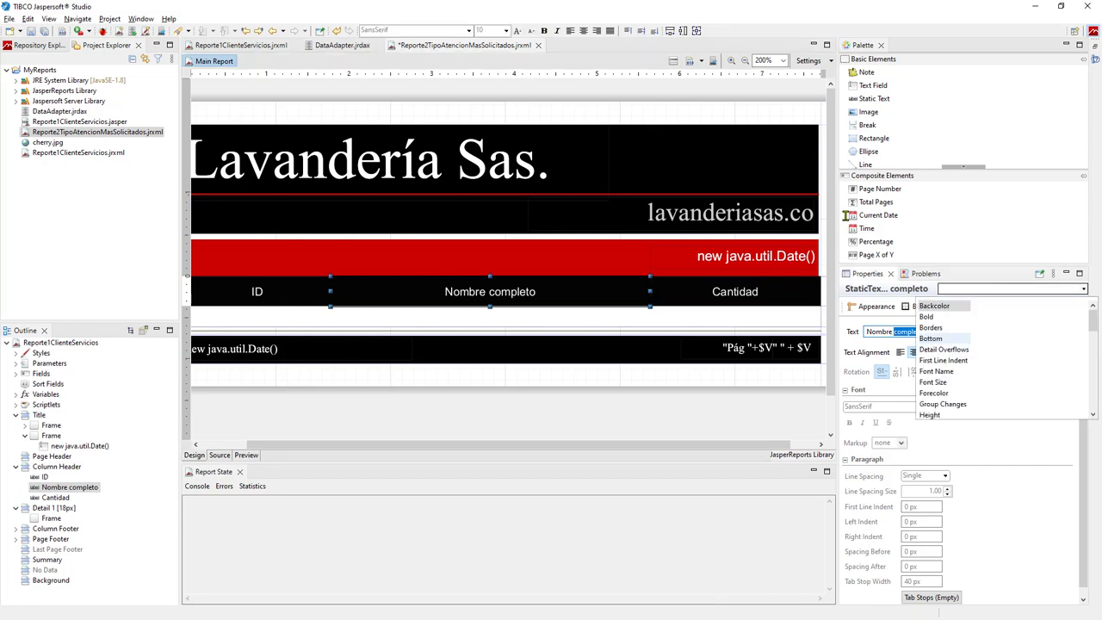
{"action": "left_click", "coordinate": [931, 337]}
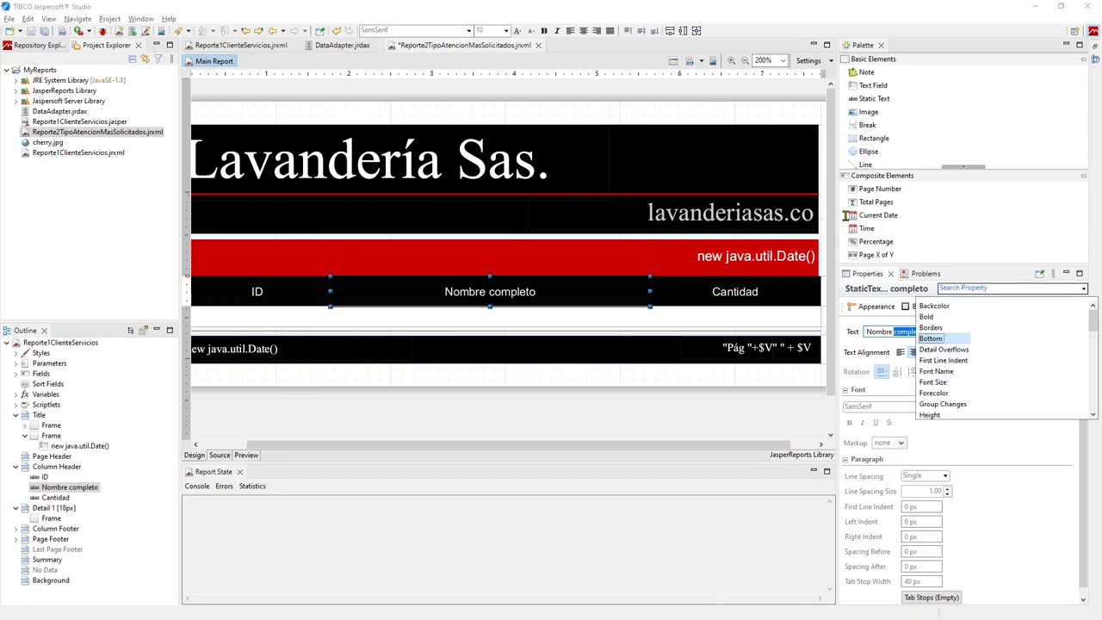
{"action": "key", "text": "Escape"}
{"action": "left_click", "coordinate": [996, 288]}
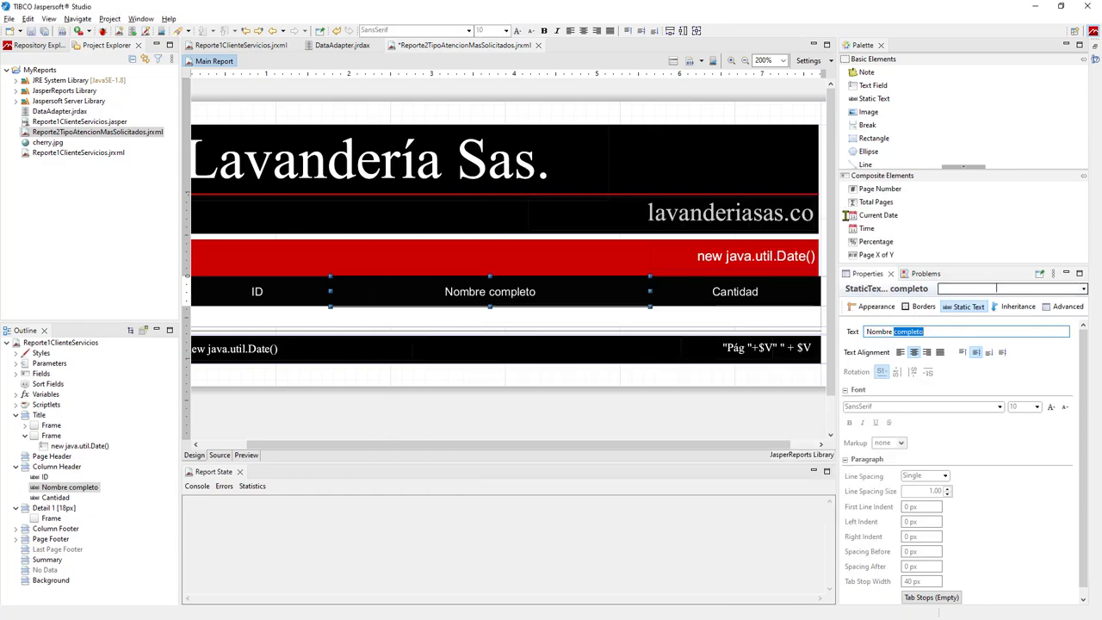
{"action": "key", "text": "Escape"}
{"action": "left_click", "coordinate": [947, 331]}
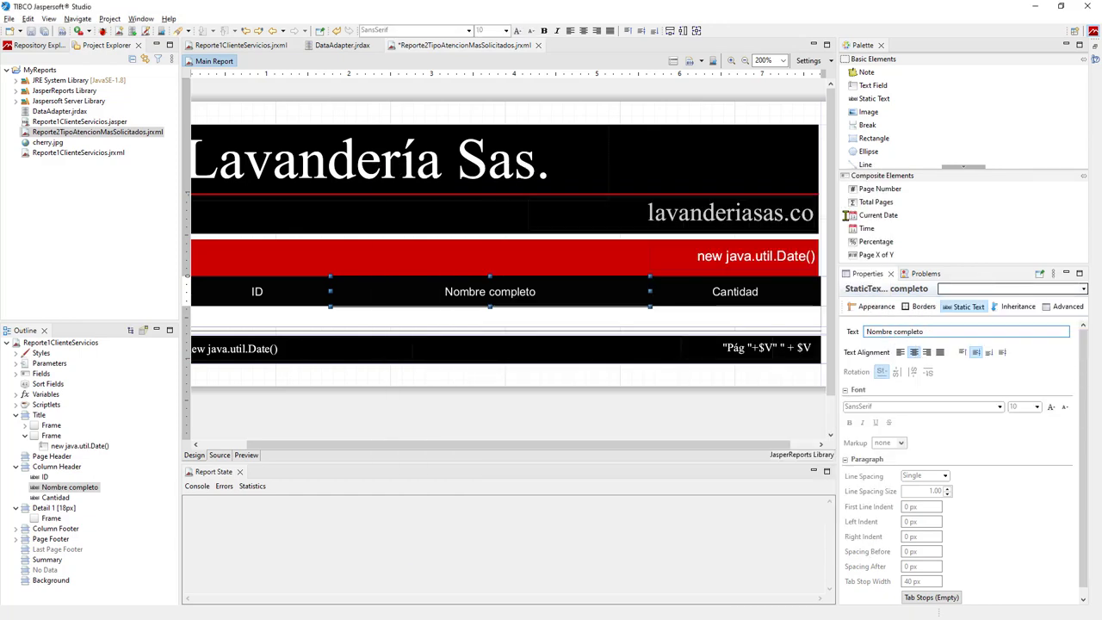
{"action": "left_click", "coordinate": [969, 289]}
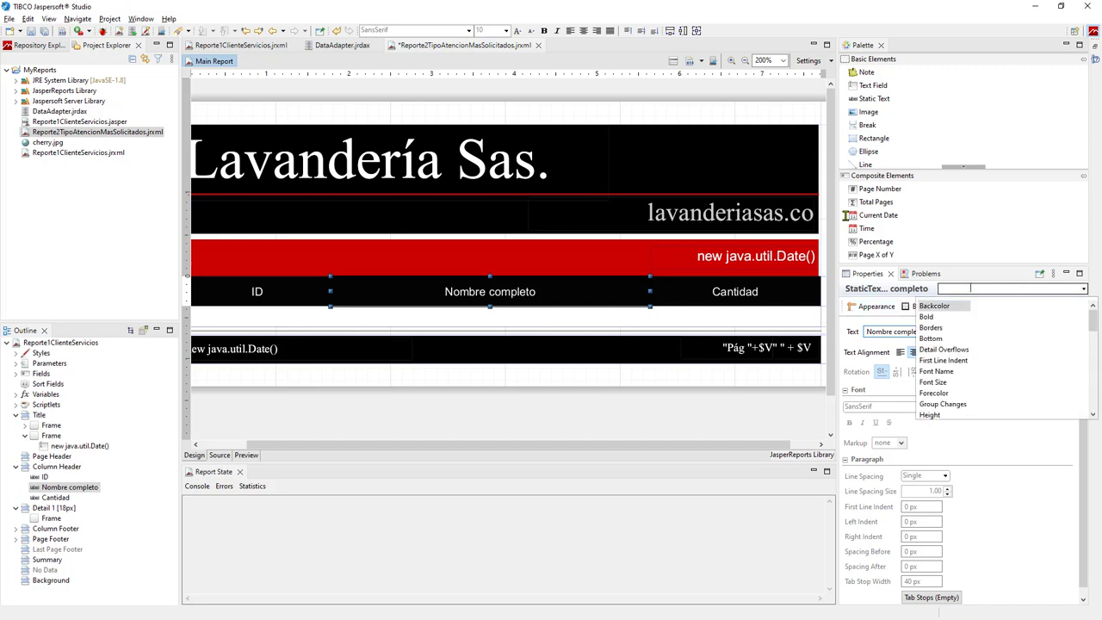
{"action": "key", "text": "Escape"}
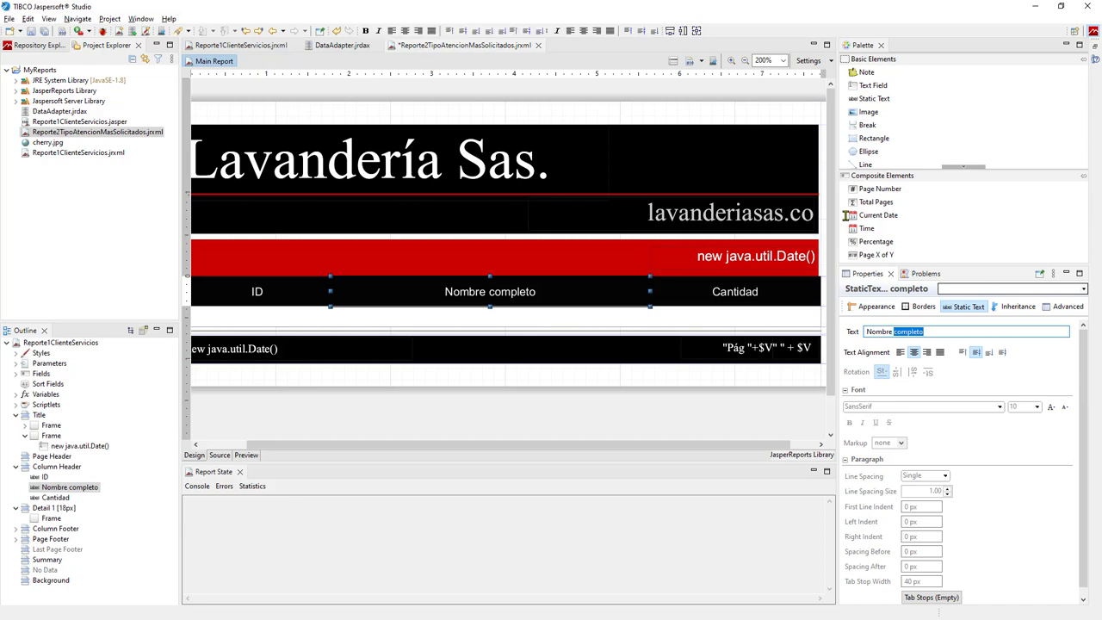
{"action": "left_click", "coordinate": [735, 292]}
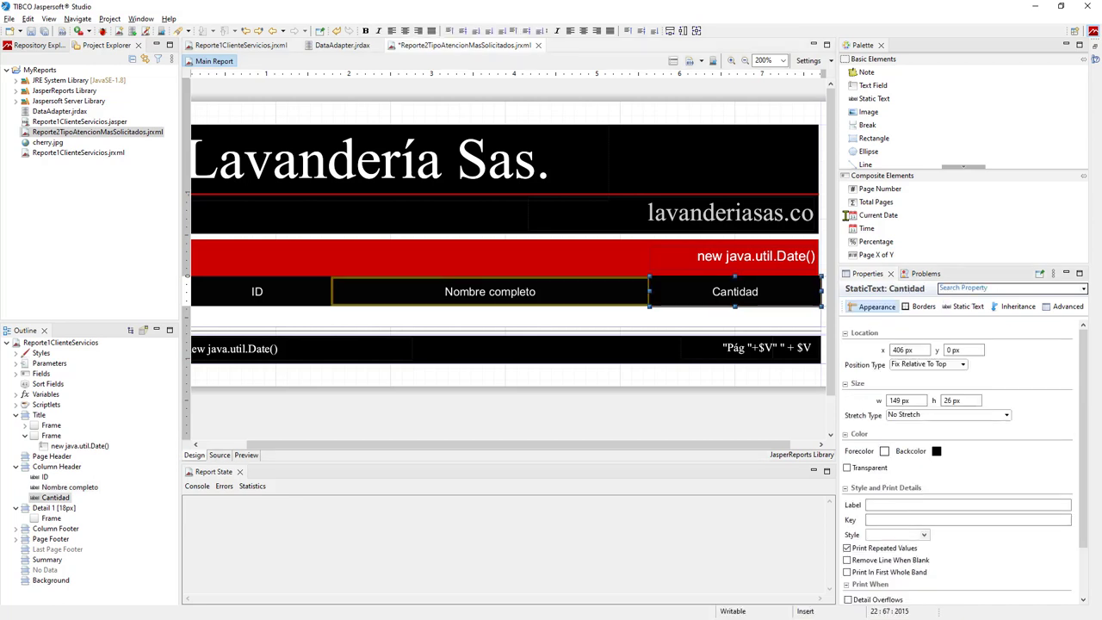
{"action": "double_click", "coordinate": [489, 292]}
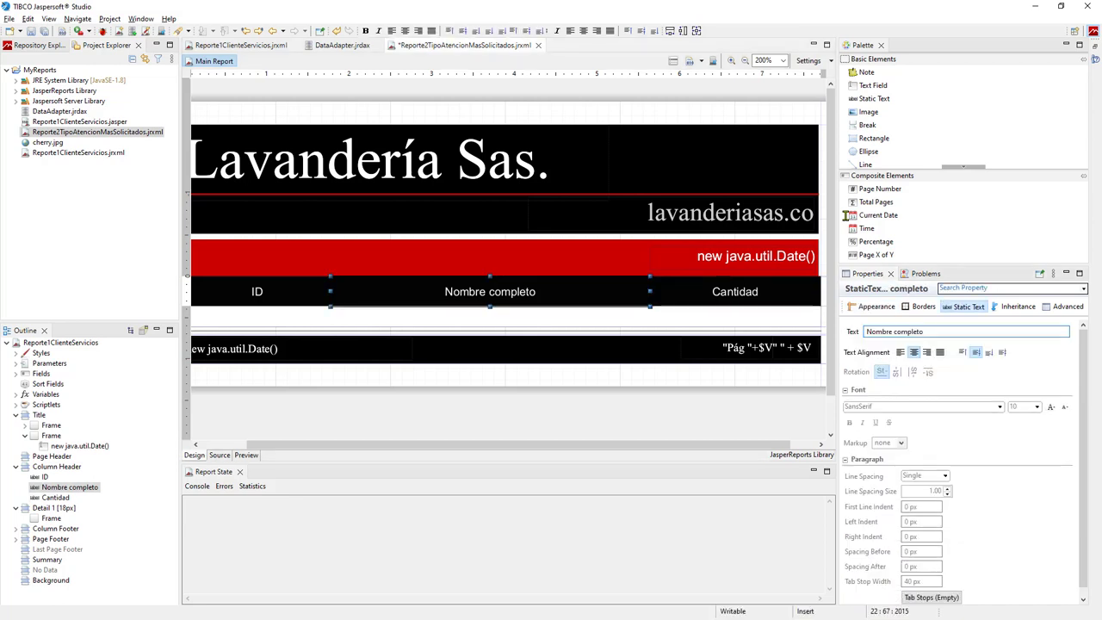
{"action": "left_click", "coordinate": [996, 288]}
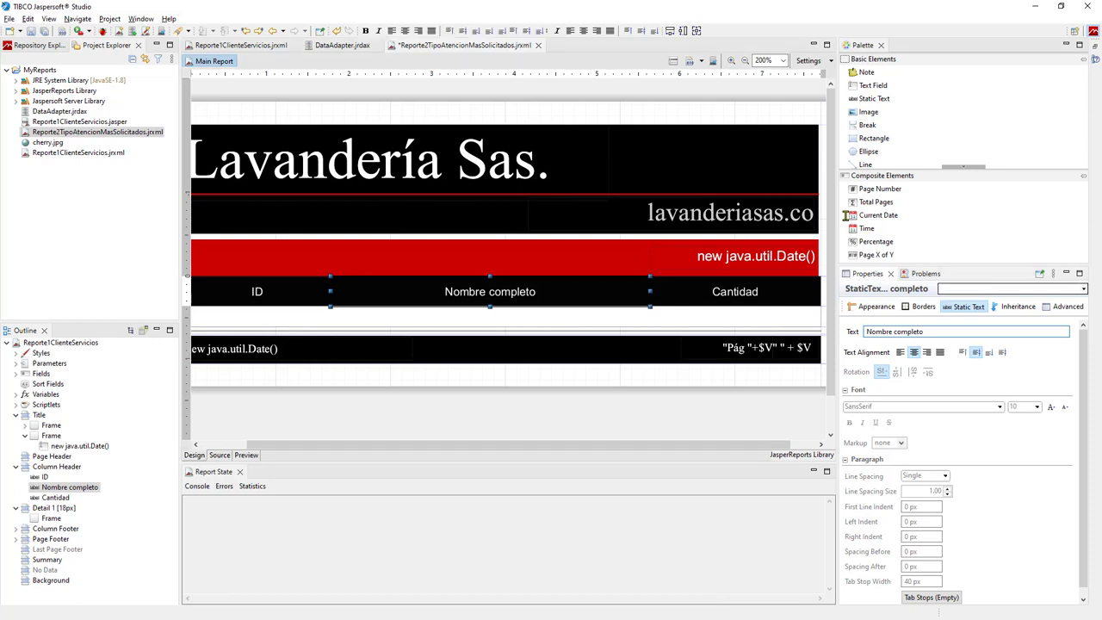
Shorten the middle column header's text to Nombre directly on the report canvas and save the report.
{"action": "double_click", "coordinate": [490, 292]}
{"action": "left_click", "coordinate": [490, 292]}
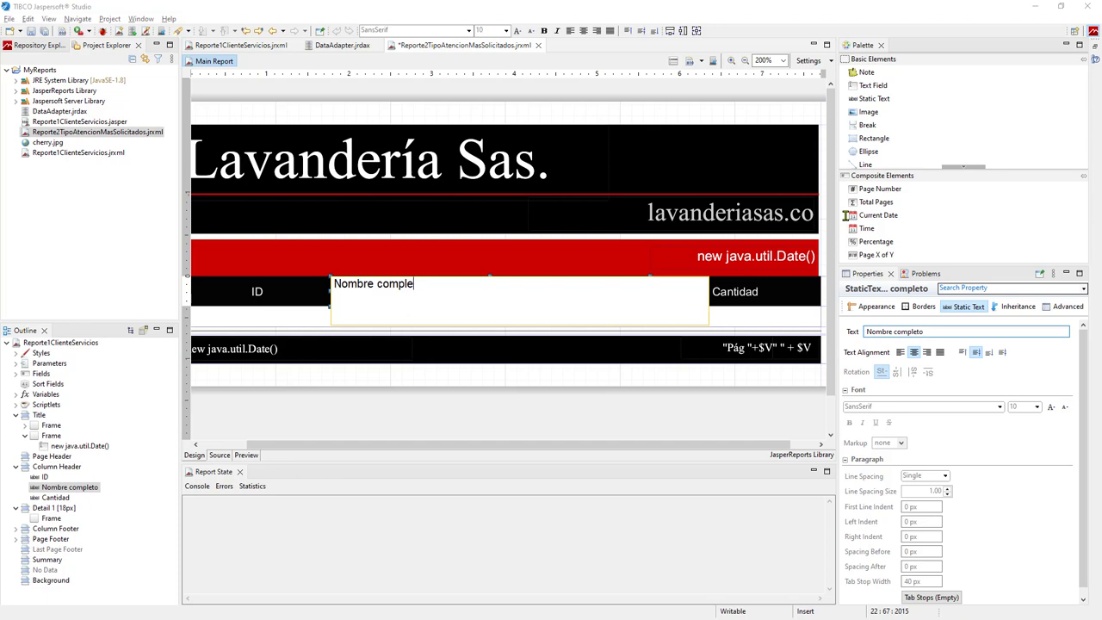
{"action": "key", "text": "BackSpace"}
{"action": "key", "text": "BackSpace"}
{"action": "key", "text": "BackSpace"}
{"action": "key", "text": "BackSpace"}
{"action": "key", "text": "BackSpace"}
{"action": "key", "text": "Return"}
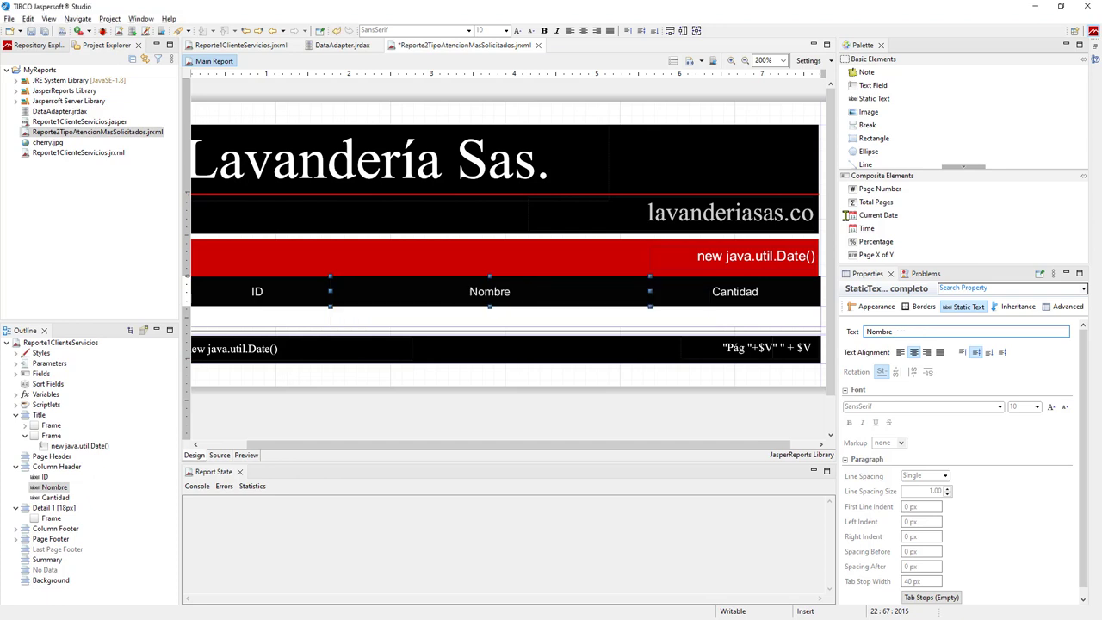
{"action": "key", "text": "ctrl+s"}
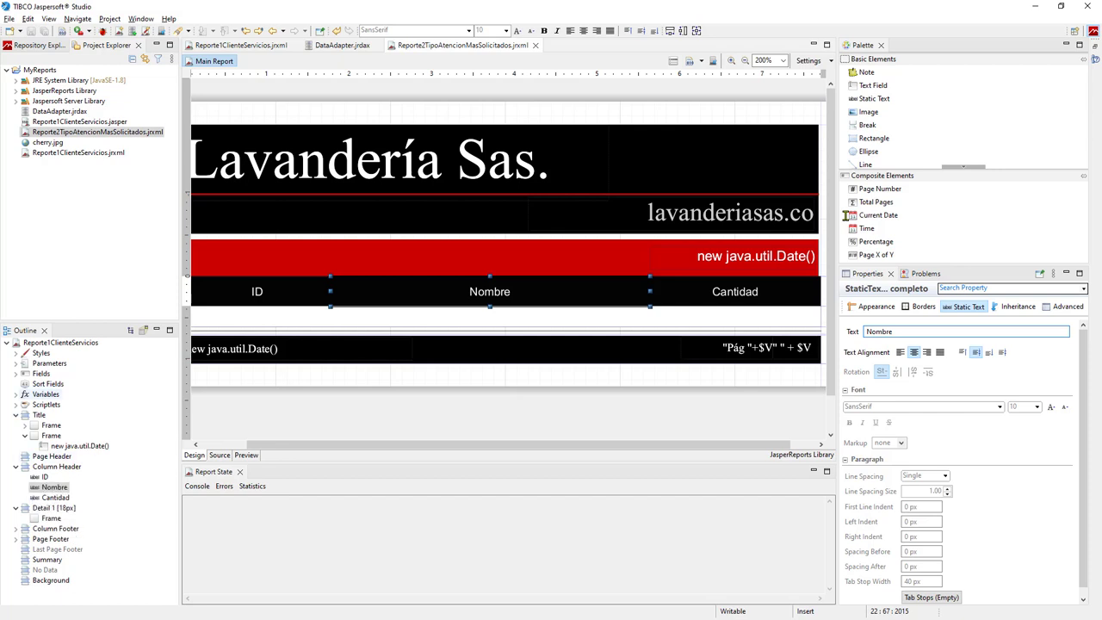
Add the id field to the Detail 1 frame at x 0, y 0 and size it to about 186 by 18 px.
{"action": "left_click", "coordinate": [16, 374]}
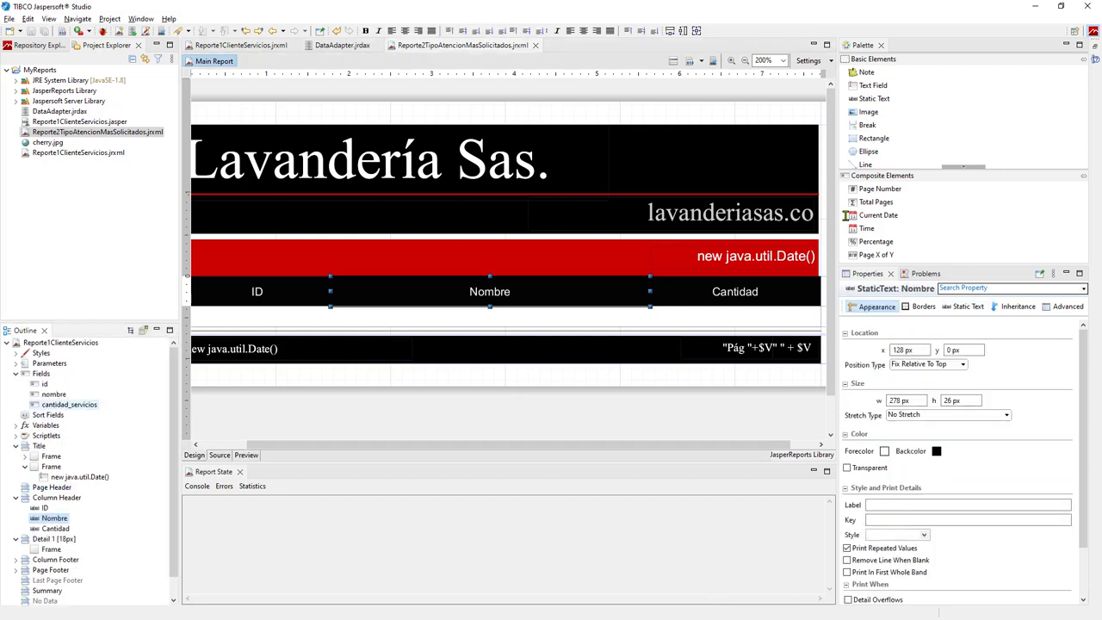
{"action": "left_click_drag", "start_coordinate": [45, 384], "coordinate": [215, 320]}
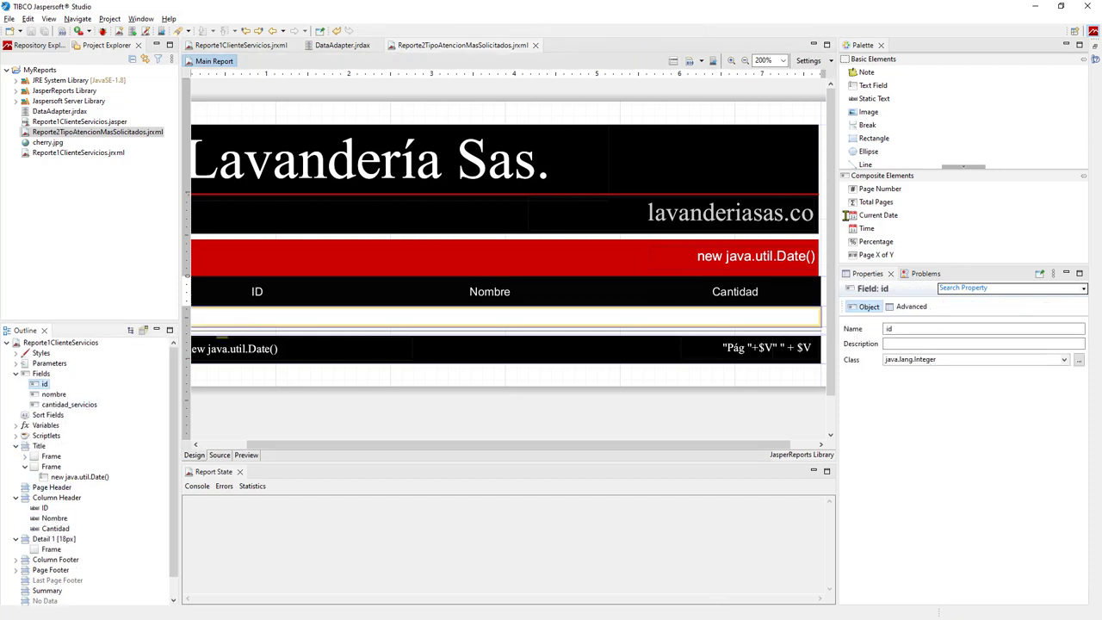
{"action": "left_click_drag", "start_coordinate": [44, 383], "coordinate": [284, 316]}
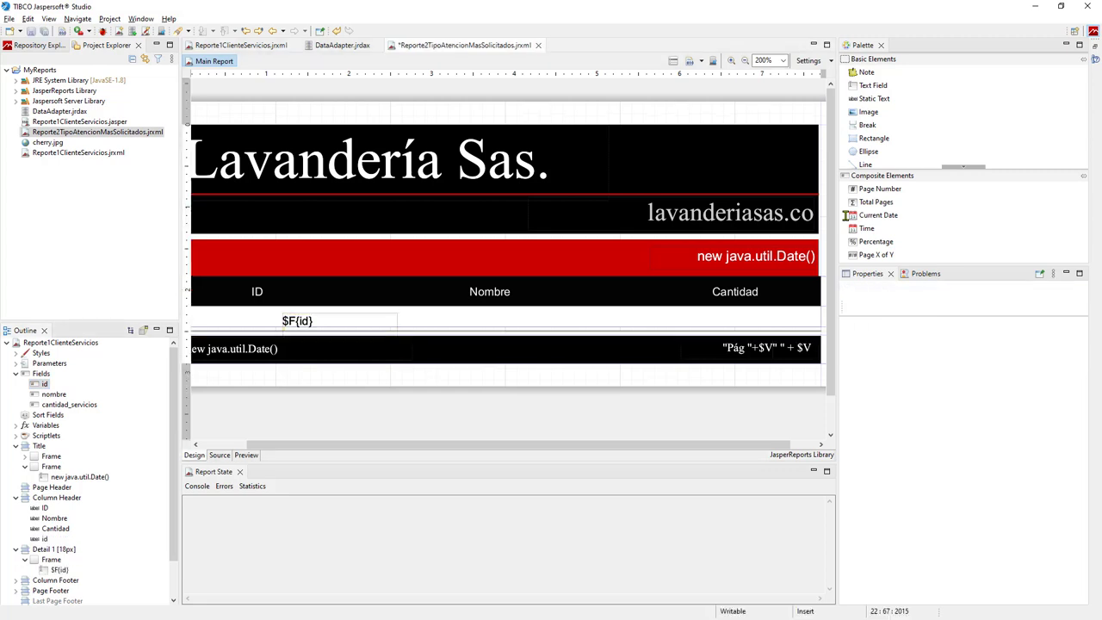
{"action": "left_click_drag", "start_coordinate": [378, 321], "coordinate": [281, 314]}
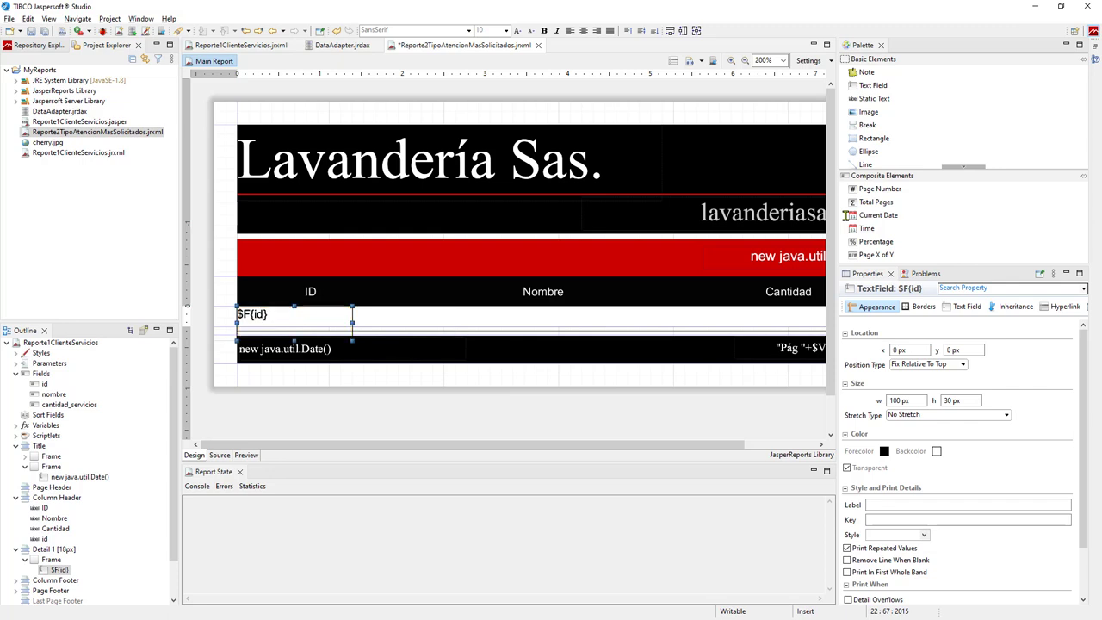
{"action": "left_click_drag", "start_coordinate": [352, 340], "coordinate": [450, 326]}
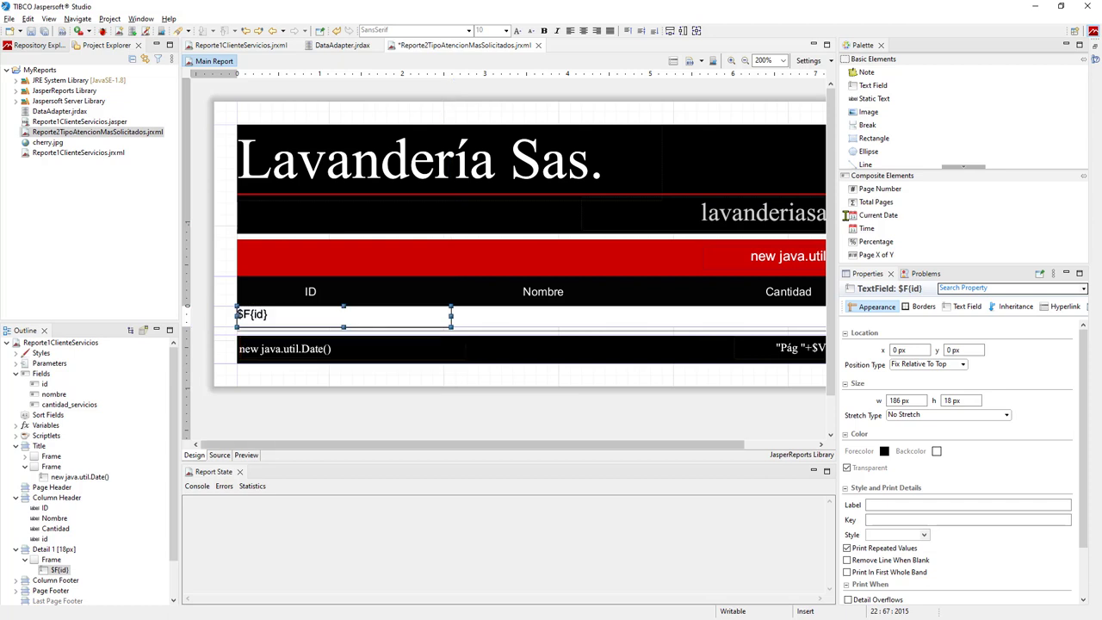